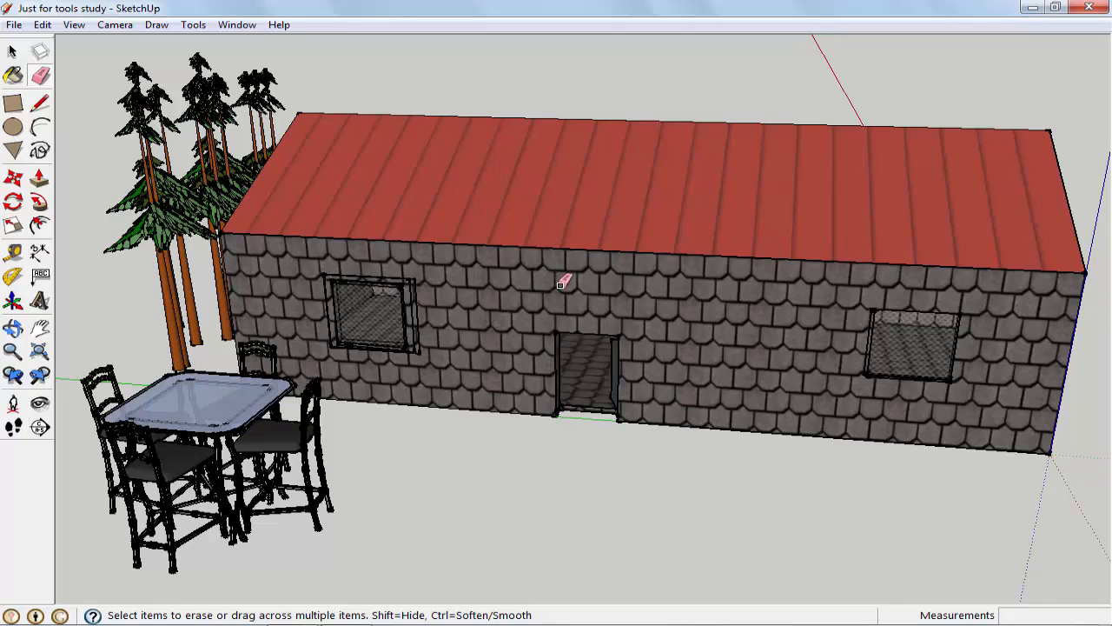
# - Try to draw a rectangle across the front door opening, from its upper corner to the diagonally opposite lower corner
pyautogui.scroll(1, 174, 565)
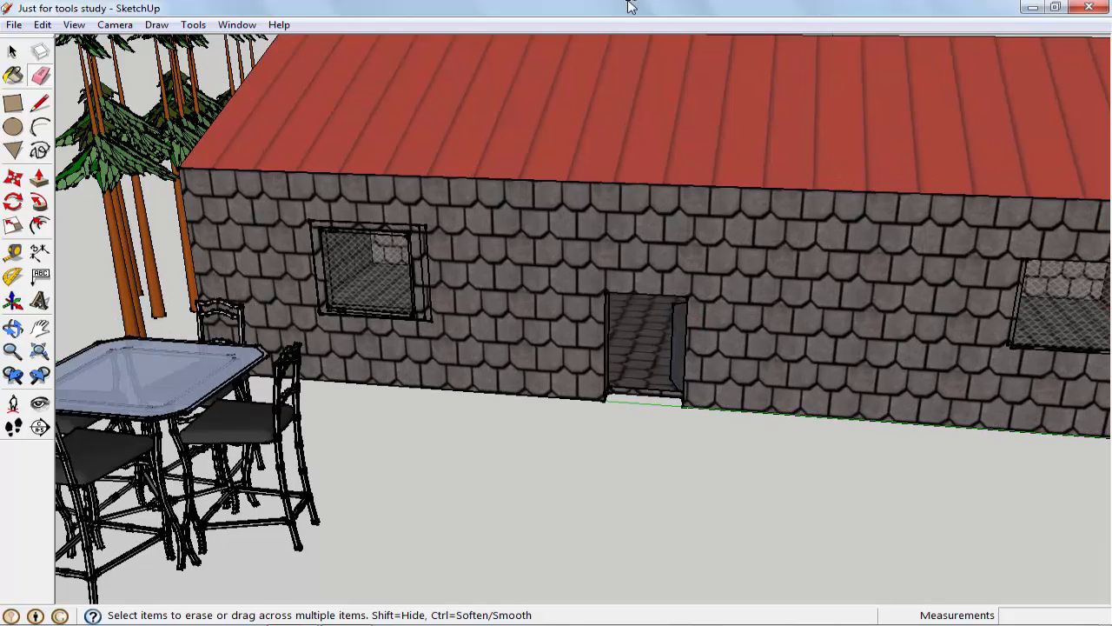
pyautogui.scroll(3, 675, 324)
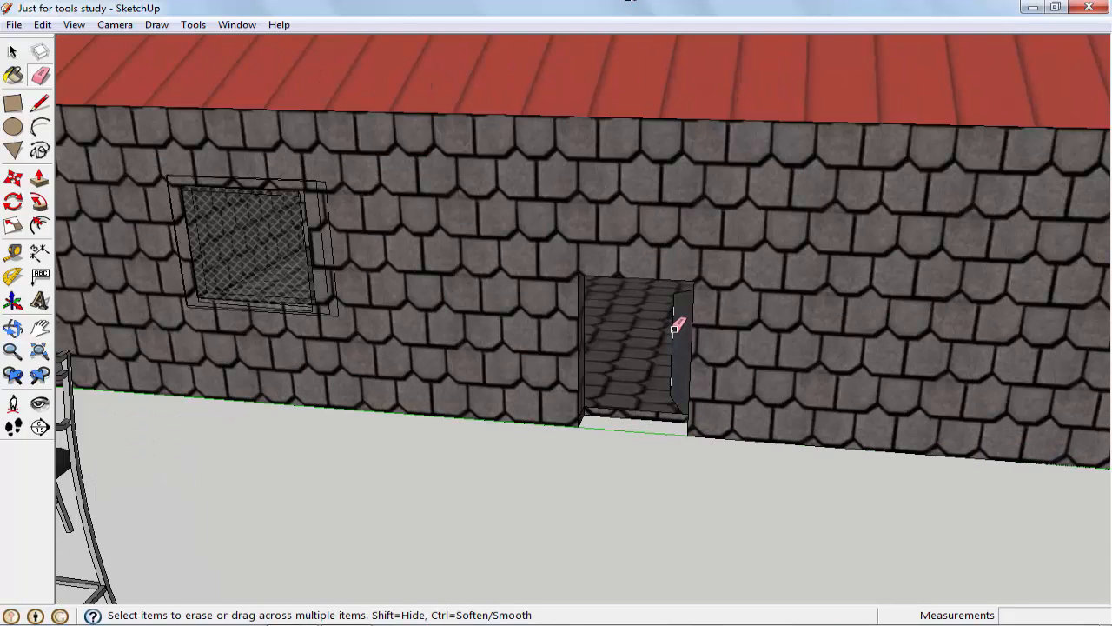
pyautogui.scroll(4, 675, 323)
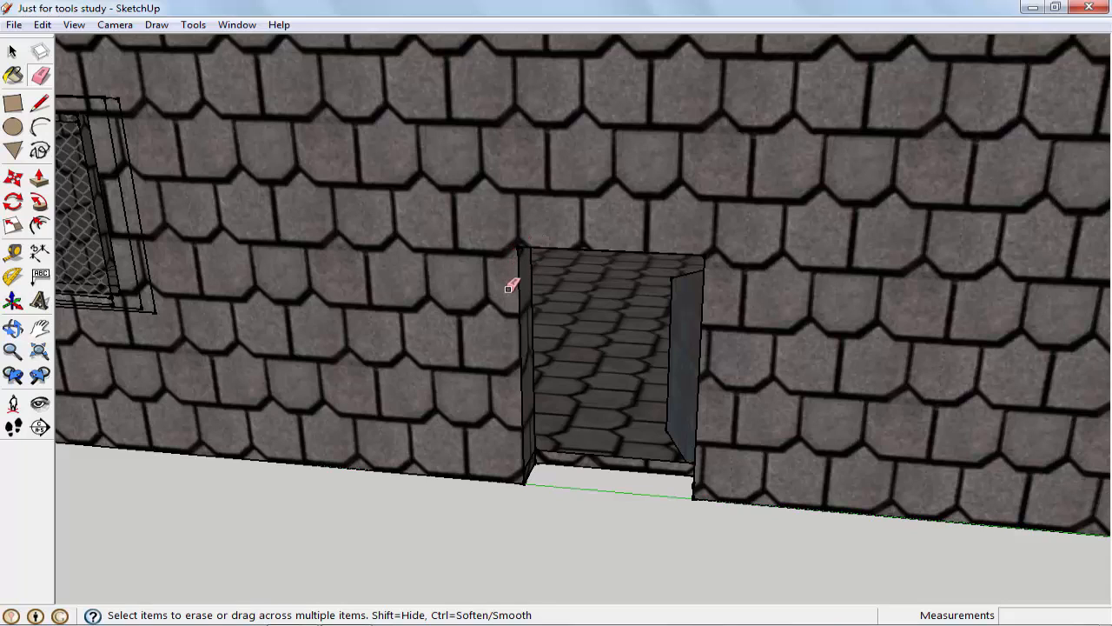
pyautogui.click(14, 106)
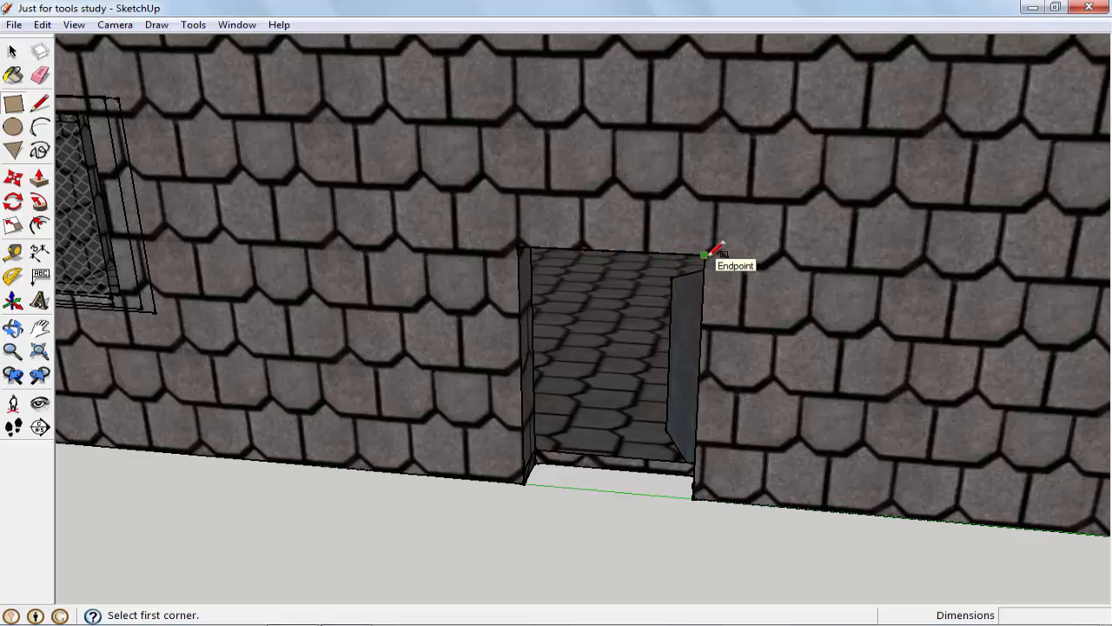
pyautogui.click(519, 248)
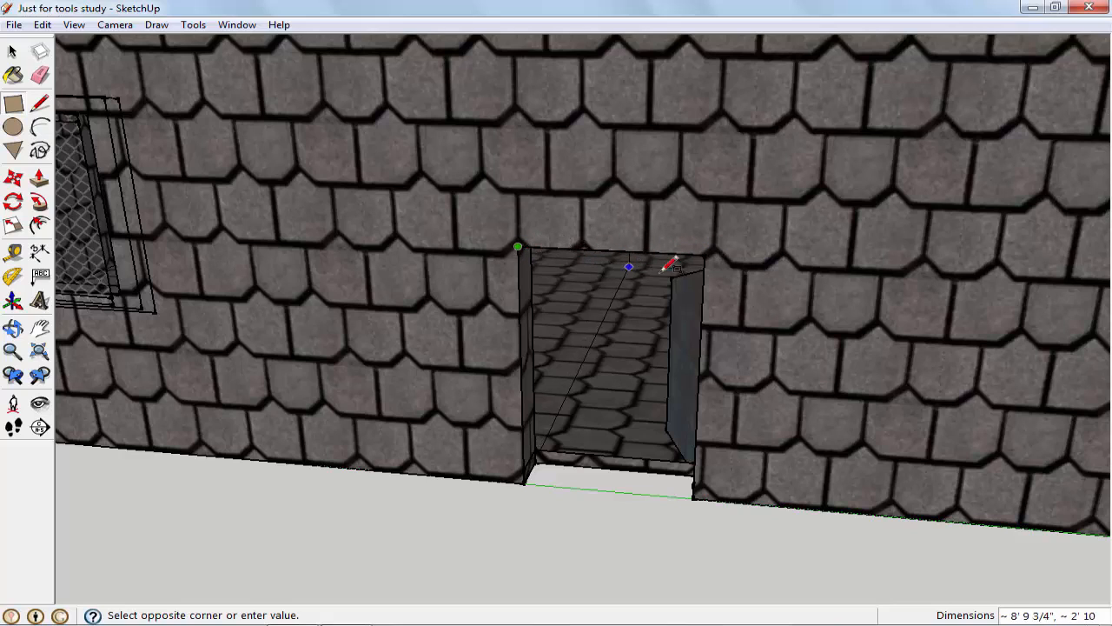
pyautogui.click(693, 497)
pyautogui.moveTo(573, 412); pyautogui.dragTo(606, 474, button='middle')
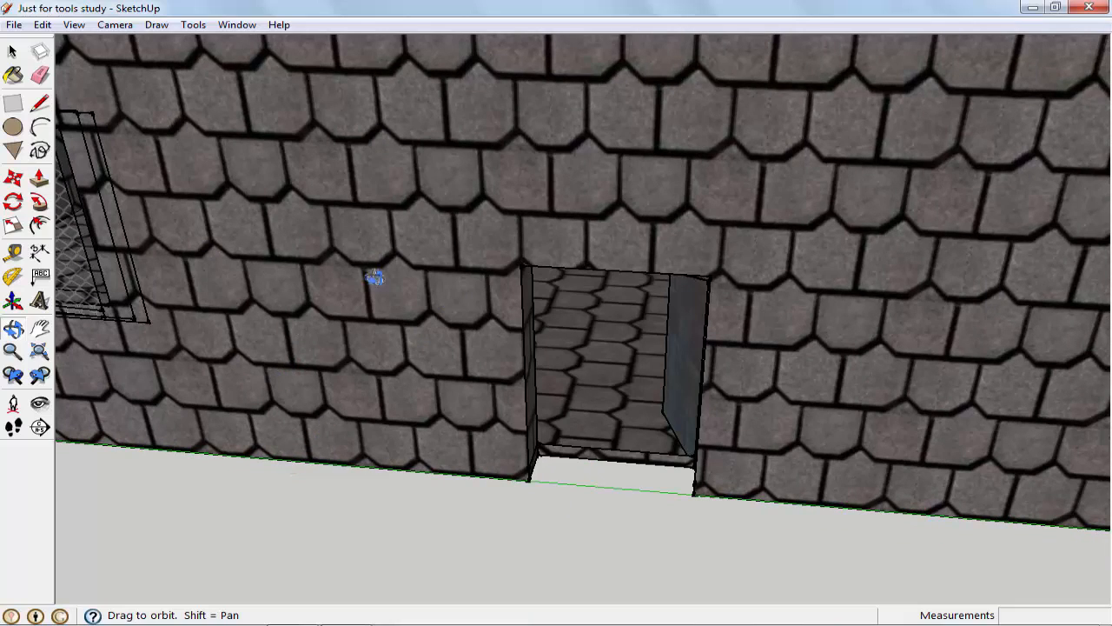
# - Toggle the Depth Cue edge style with the whole front of the house and the furniture in view
pyautogui.scroll(-2, 447, 435)
pyautogui.scroll(-3, 447, 434)
pyautogui.scroll(3, 449, 378)
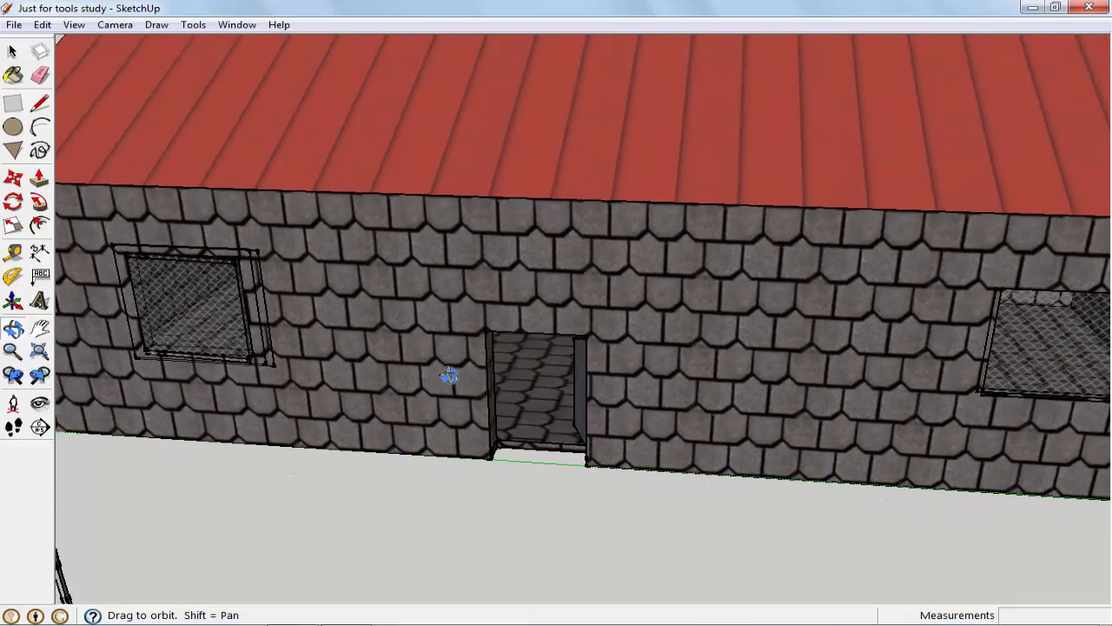
pyautogui.scroll(-1, 453, 383)
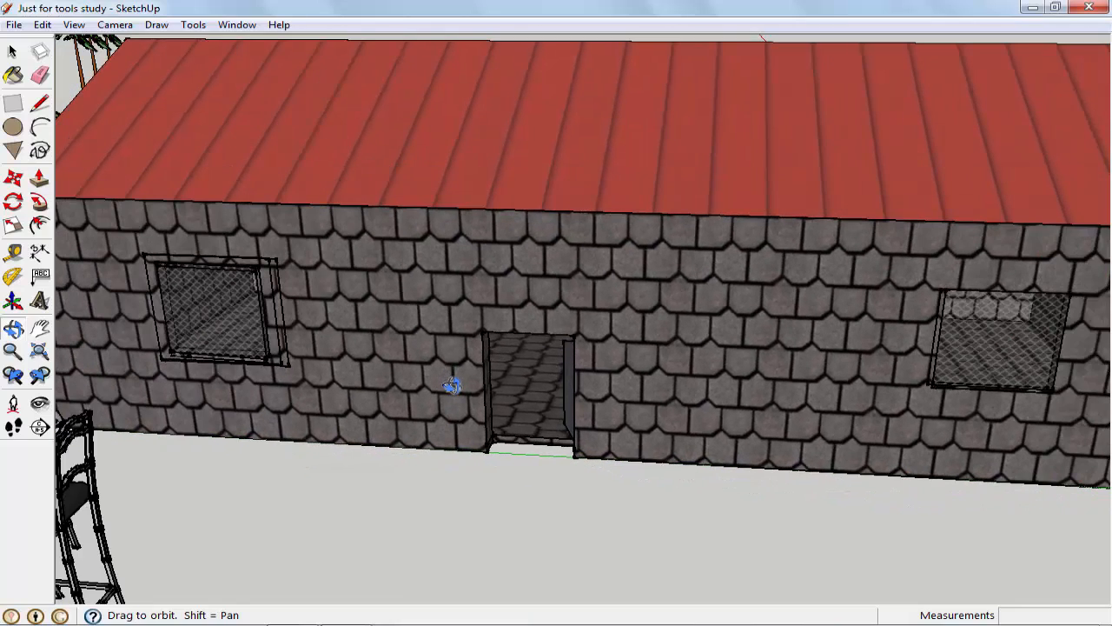
pyautogui.scroll(-3, 452, 386)
pyautogui.keyDown('shift'); pyautogui.moveTo(354, 400); pyautogui.dragTo(479, 348); pyautogui.keyUp('shift')
pyautogui.press('r')
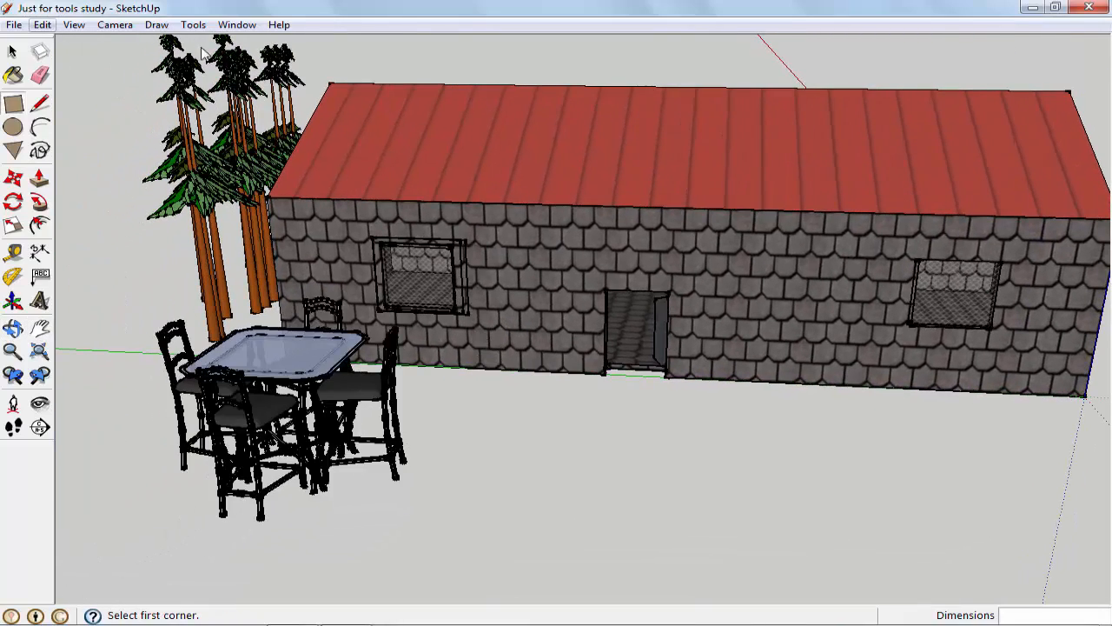
pyautogui.click(73, 25)
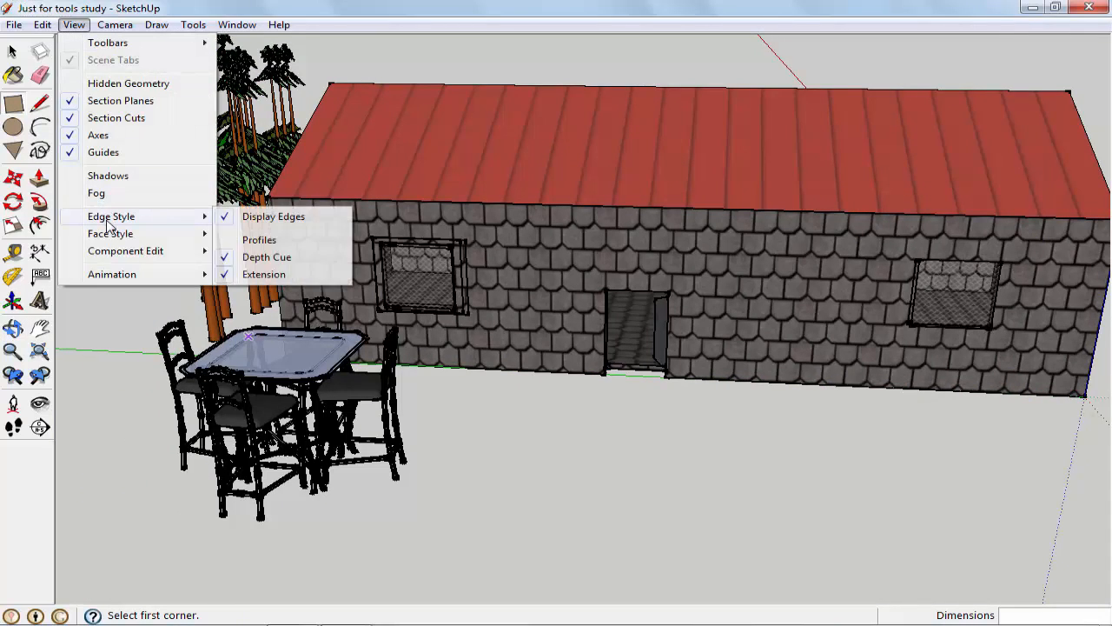
pyautogui.moveTo(139, 218)
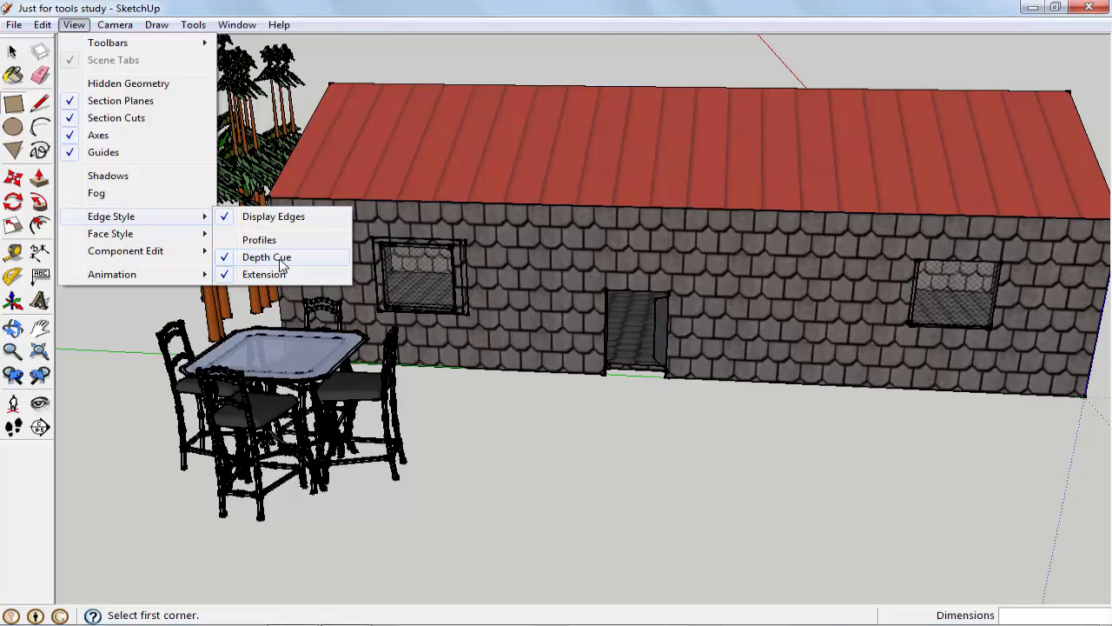
pyautogui.click(278, 258)
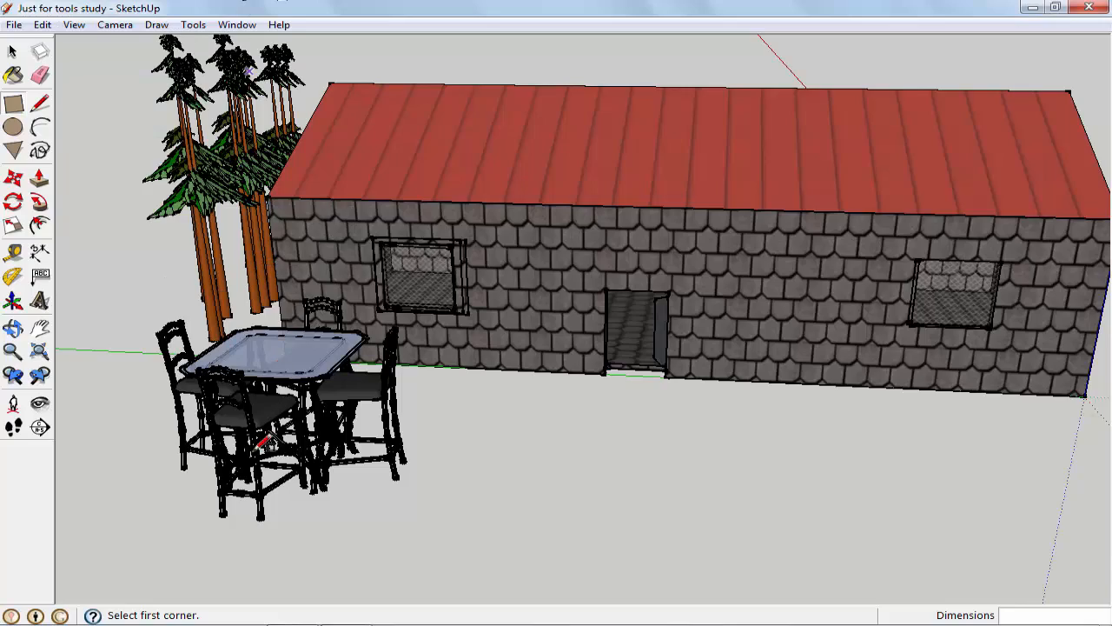
# - Examine how the edge lines of the table and chairs are drawn up close and from farther away
pyautogui.scroll(3, 261, 439)
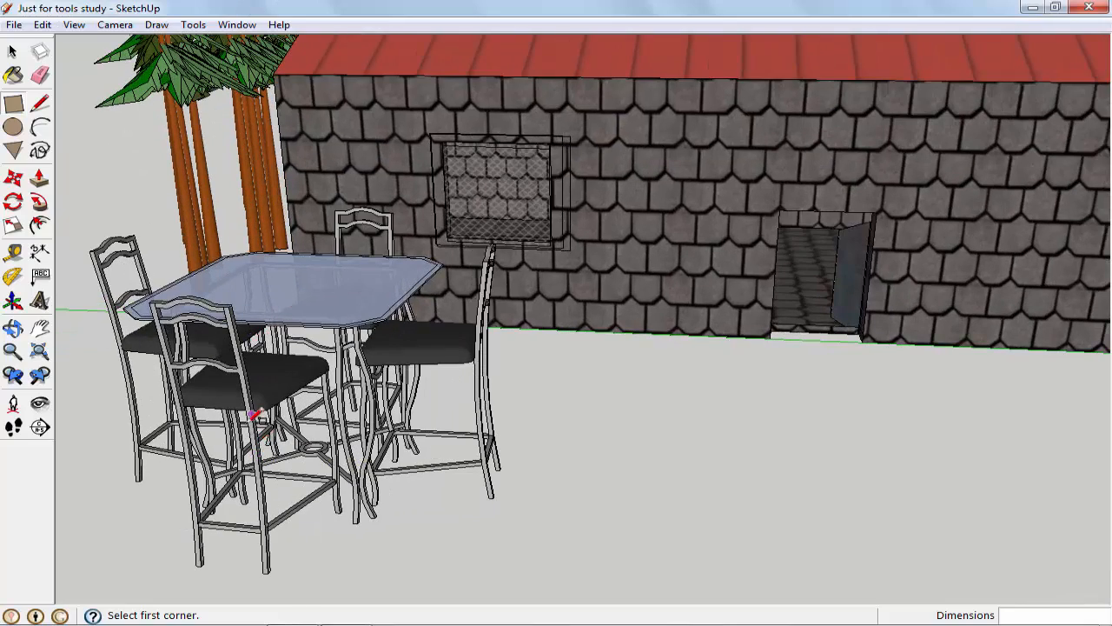
pyautogui.scroll(4, 258, 418)
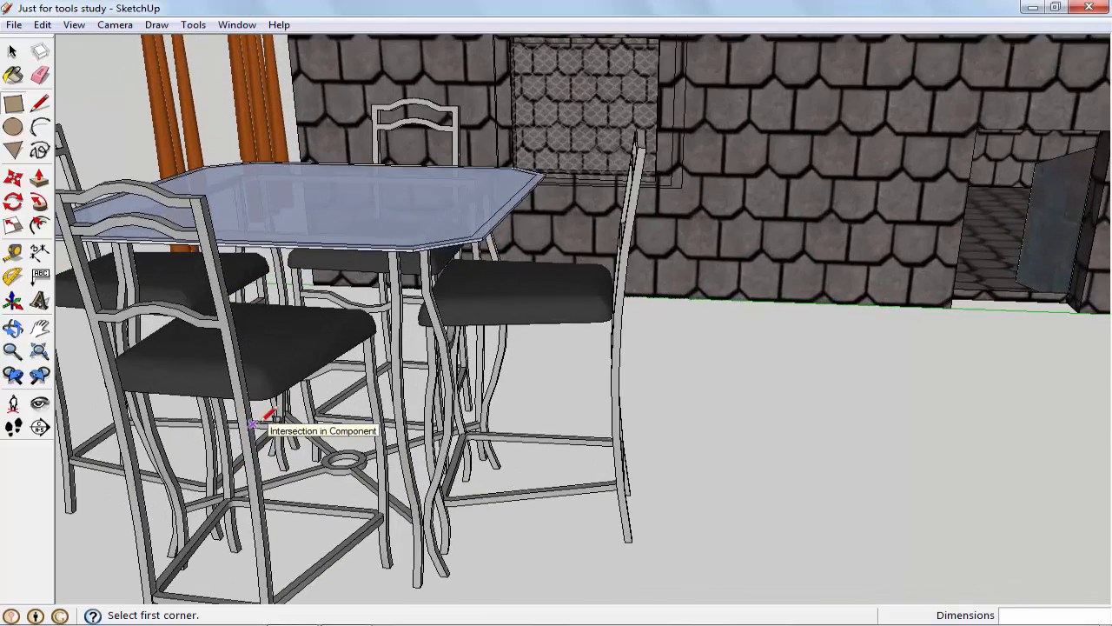
pyautogui.scroll(5, 253, 424)
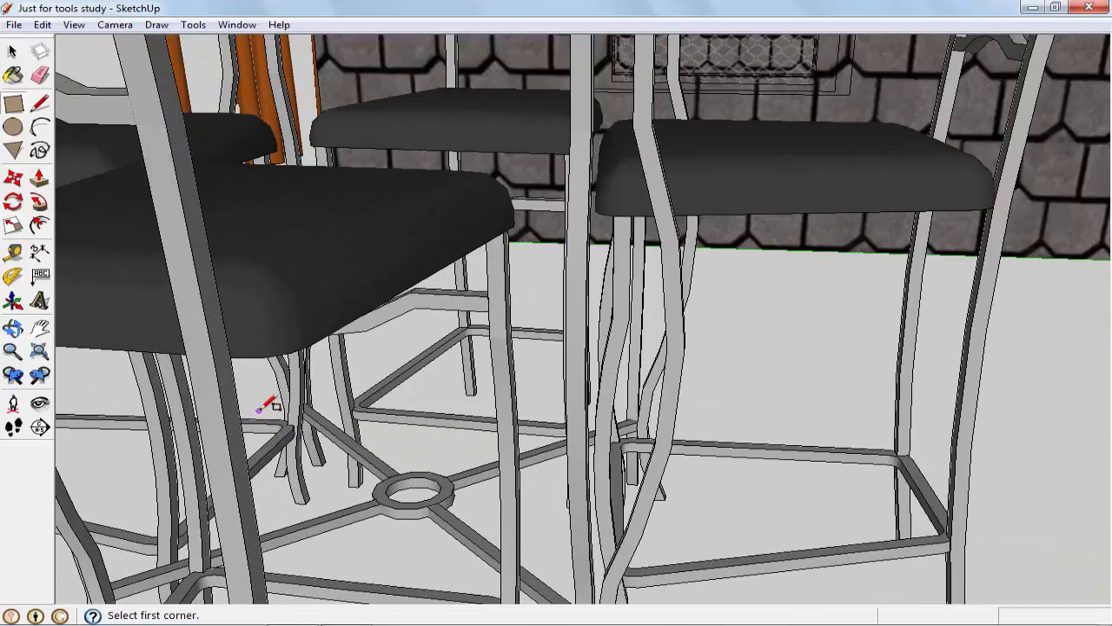
pyautogui.scroll(-8, 265, 407)
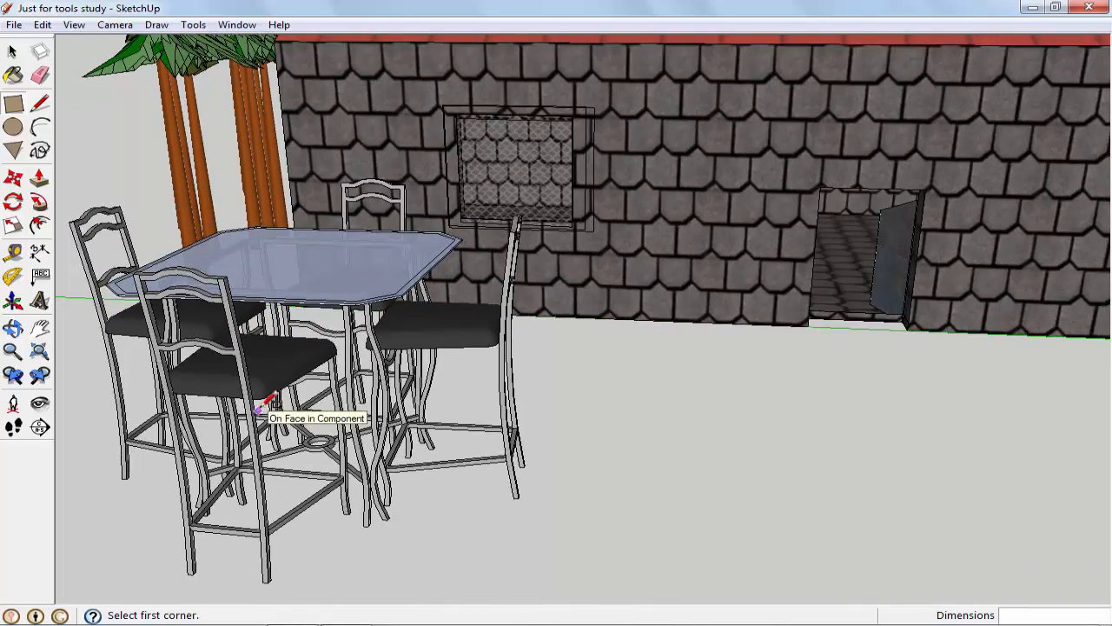
pyautogui.scroll(-3, 265, 407)
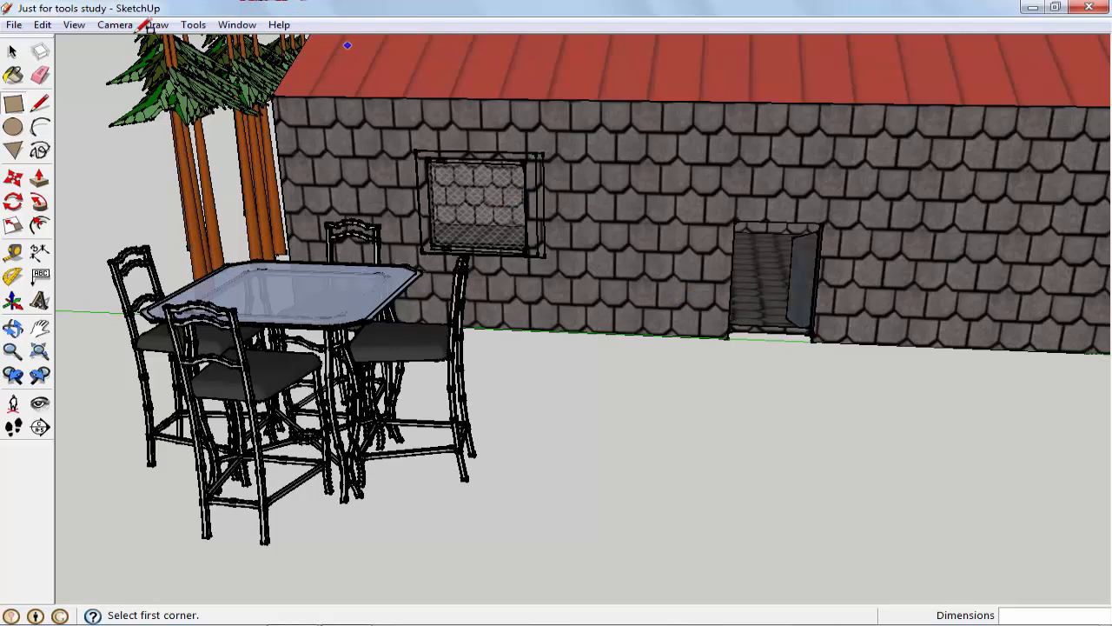
pyautogui.click(76, 26)
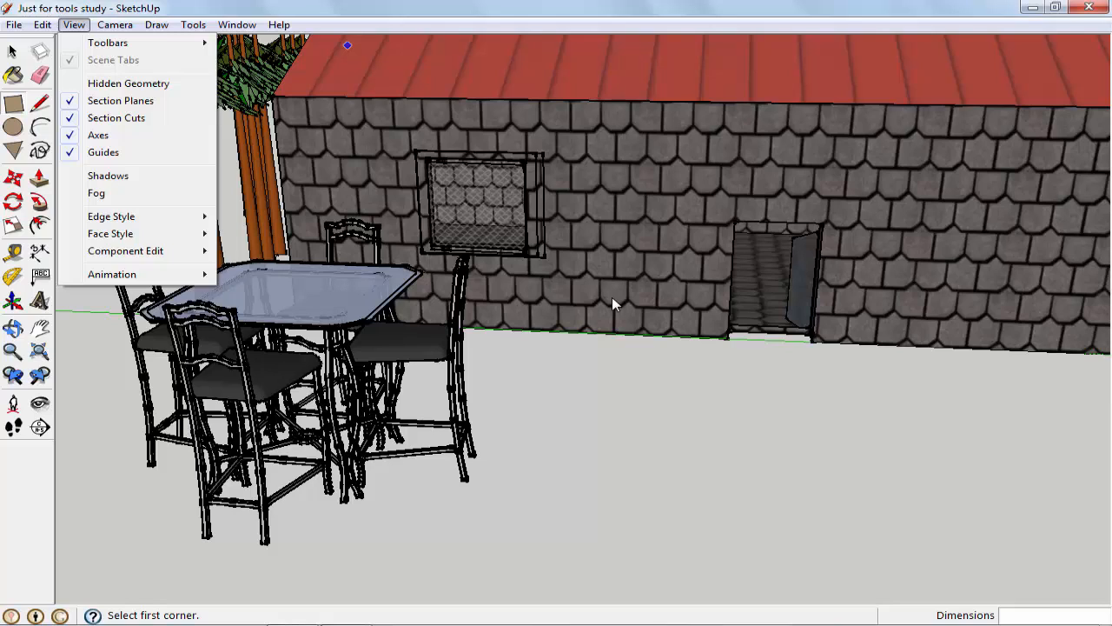
pyautogui.click(597, 10)
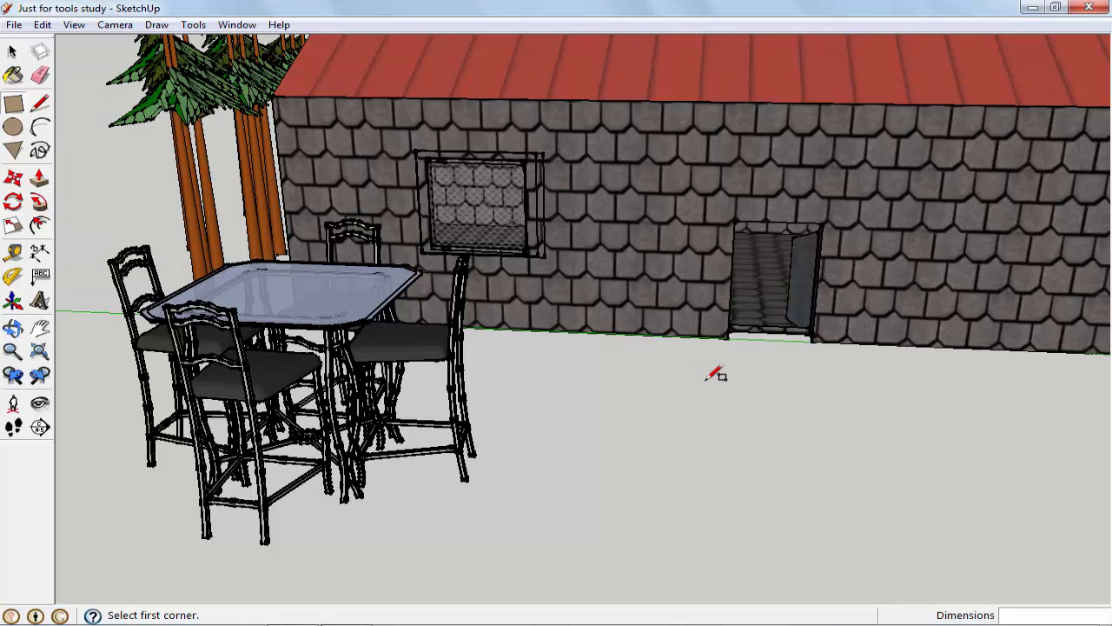
# - Turn the Display Edges option off for the model and back on again
pyautogui.press('o')
pyautogui.moveTo(684, 382); pyautogui.dragTo(611, 390)
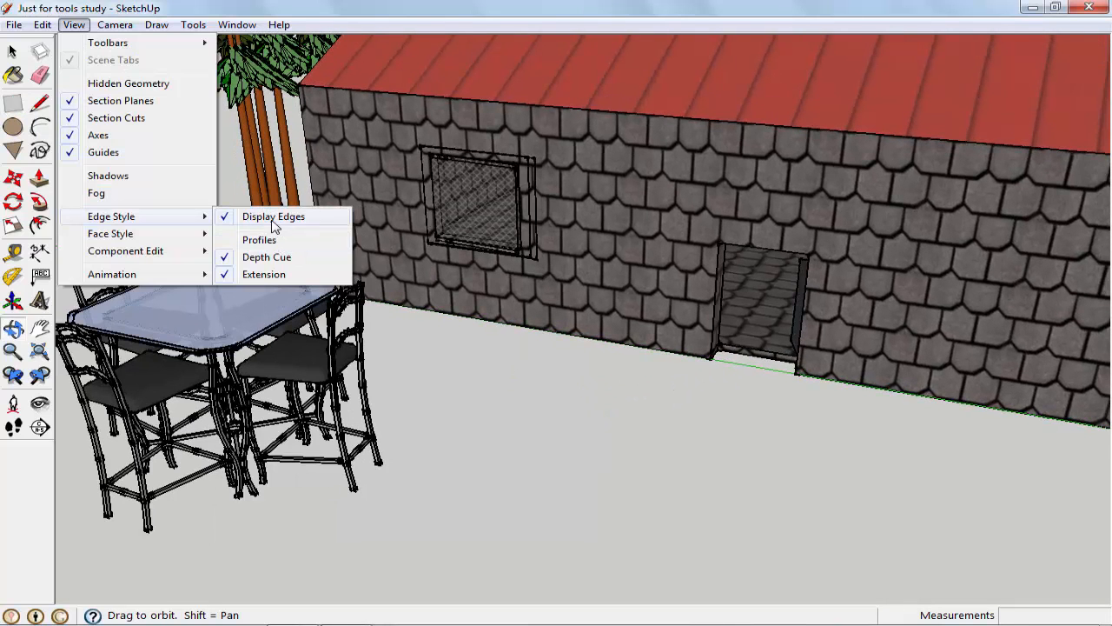
pyautogui.click(279, 222)
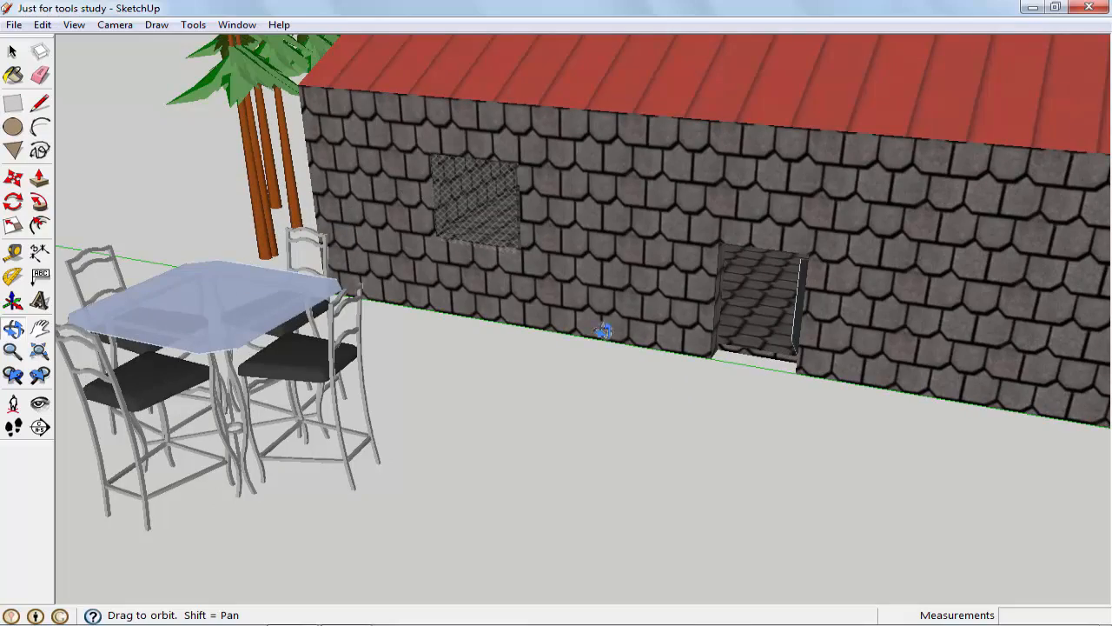
pyautogui.moveTo(645, 418); pyautogui.dragTo(703, 357)
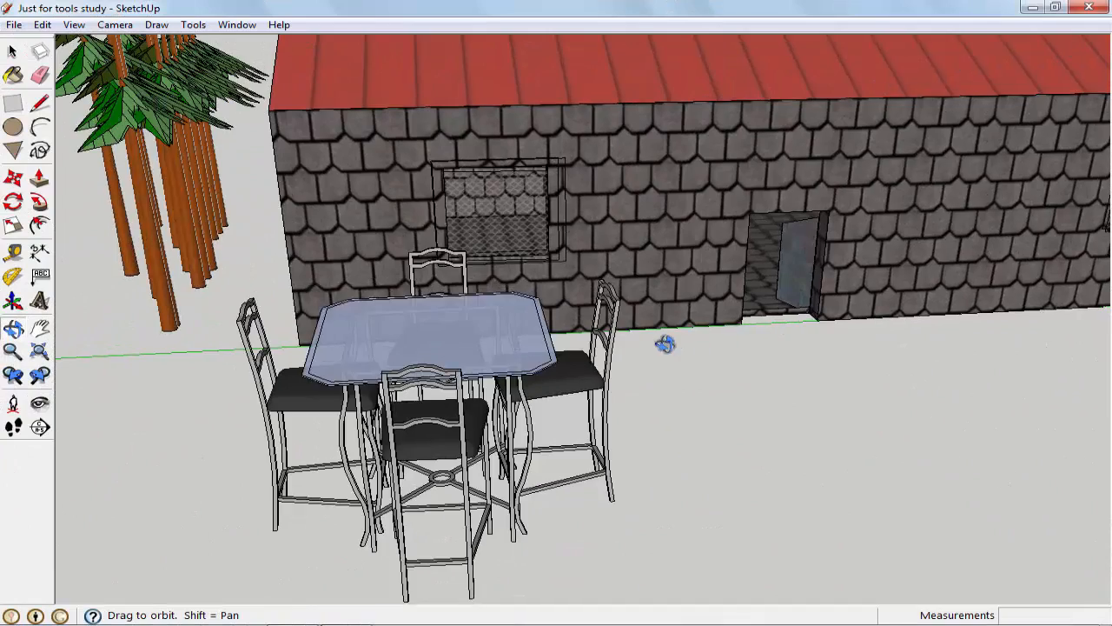
pyautogui.moveTo(665, 342)
pyautogui.mouseDown()
pyautogui.moveTo(859, 380)
pyautogui.moveTo(733, 375)
pyautogui.mouseUp()
# - Show the model in the Shaded face style and return it to Shaded With Textures
pyautogui.click(74, 24)
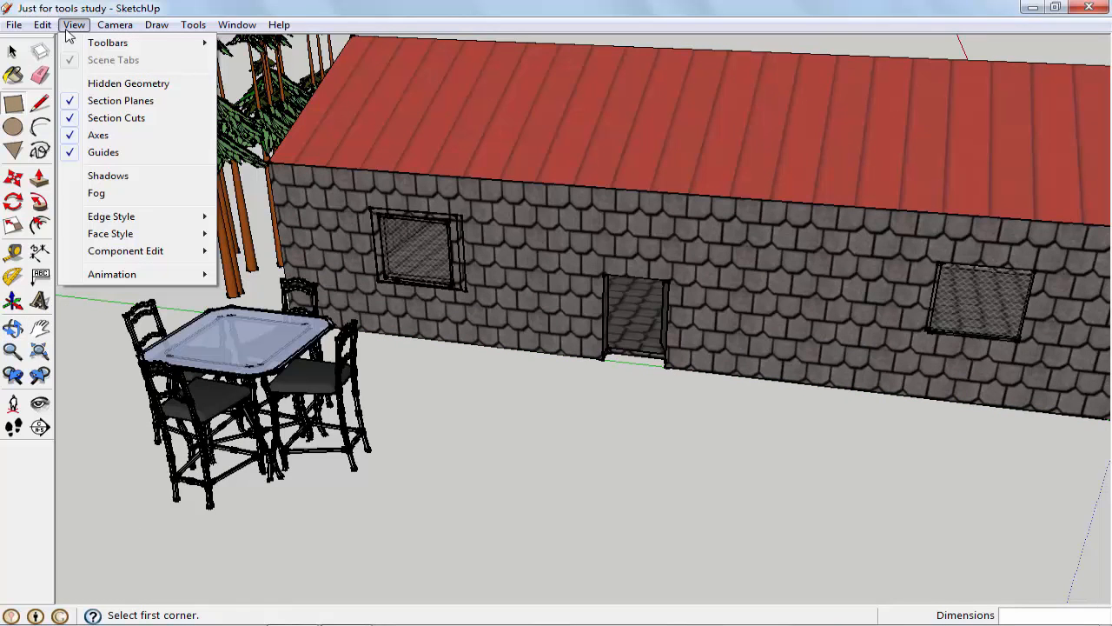
pyautogui.moveTo(120, 235)
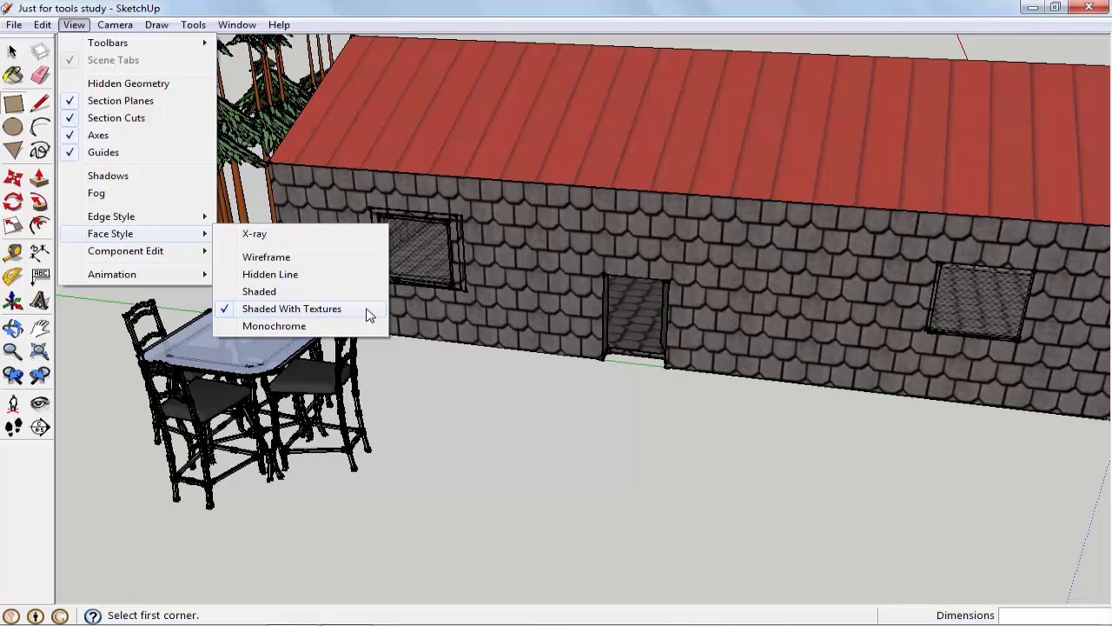
pyautogui.click(259, 292)
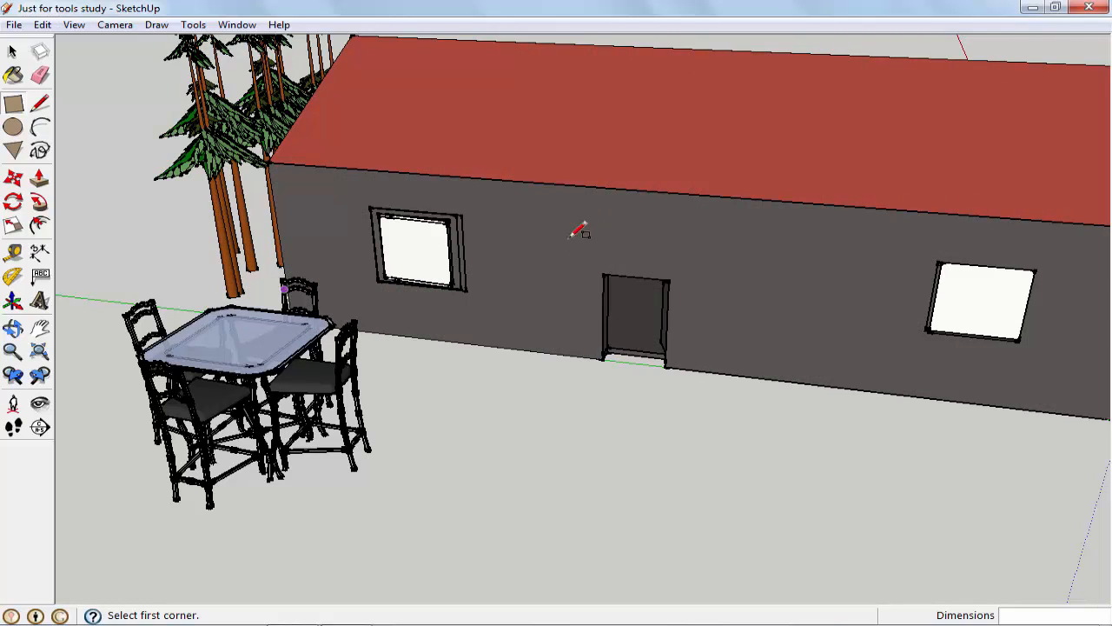
pyautogui.scroll(1, 708, 323)
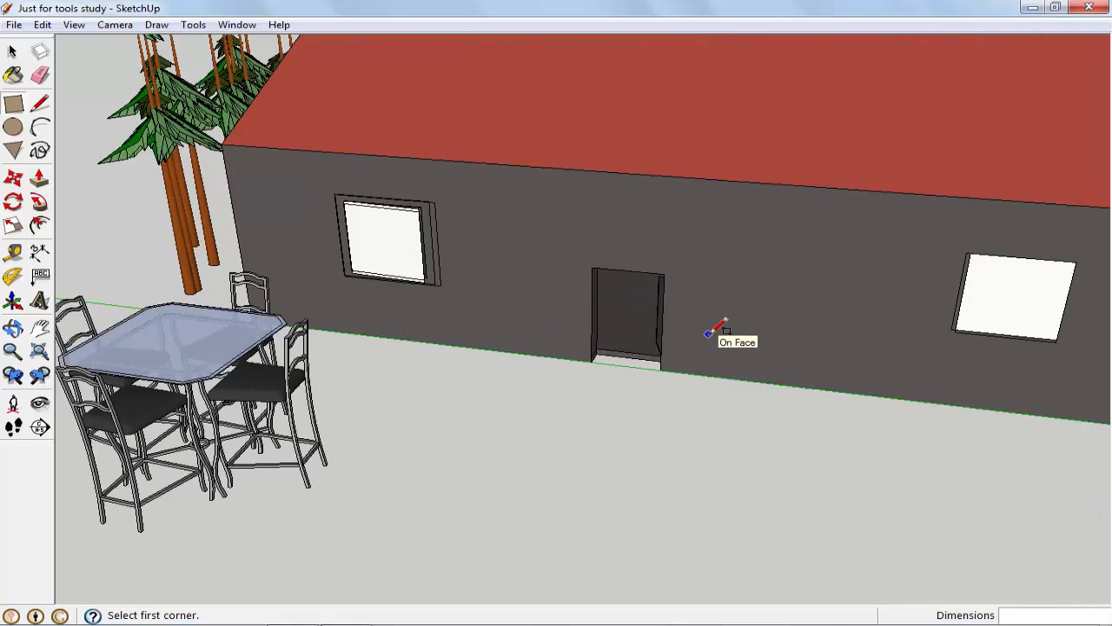
pyautogui.scroll(1, 708, 332)
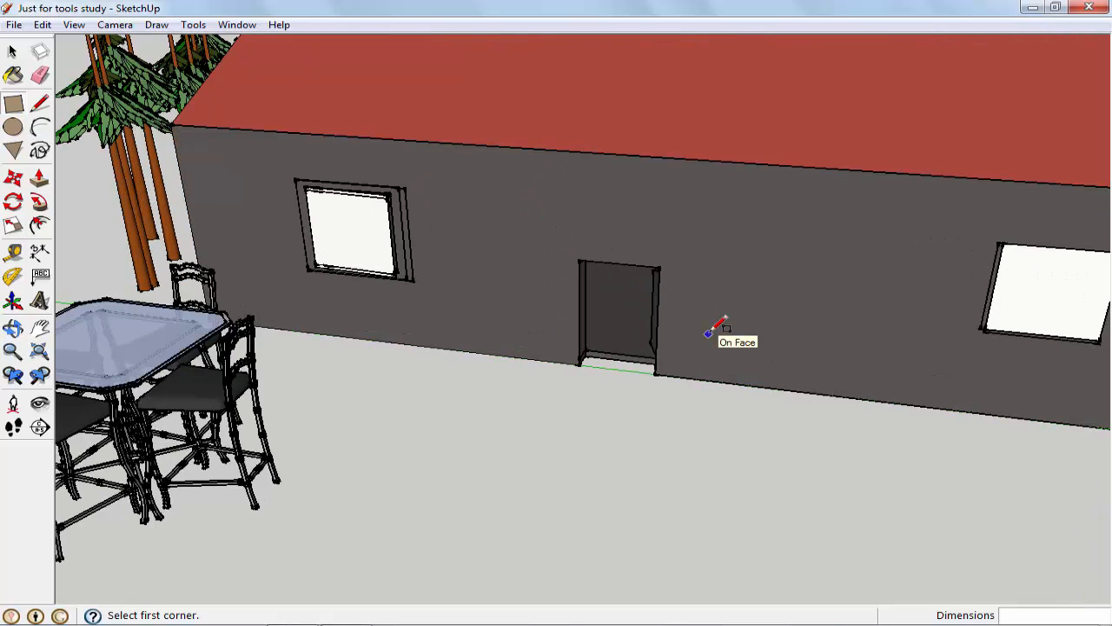
pyautogui.click(73, 25)
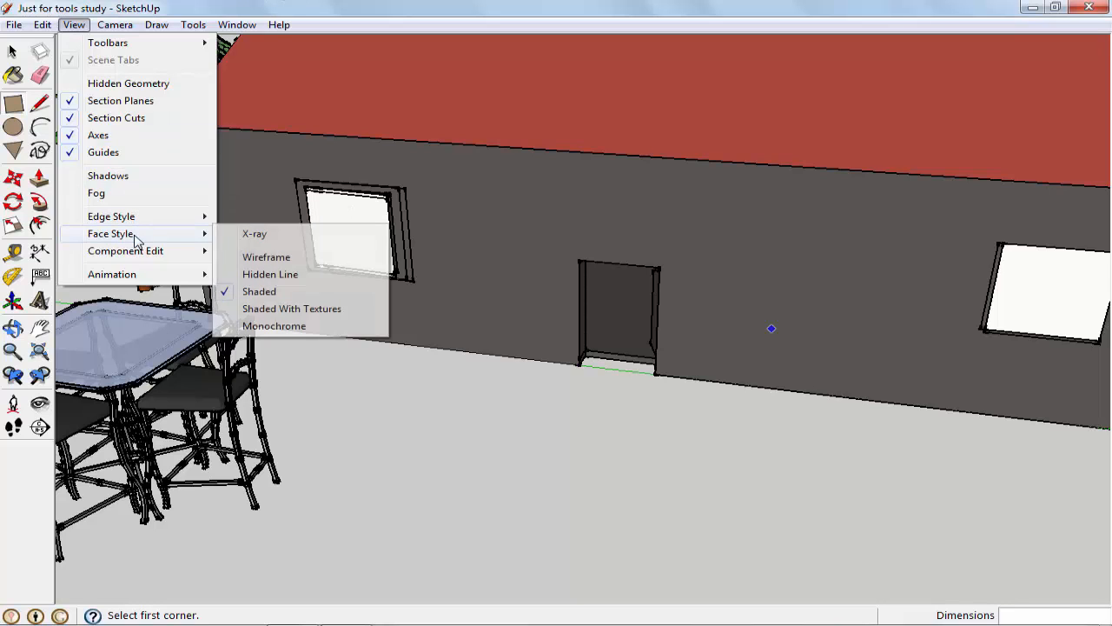
pyautogui.click(253, 310)
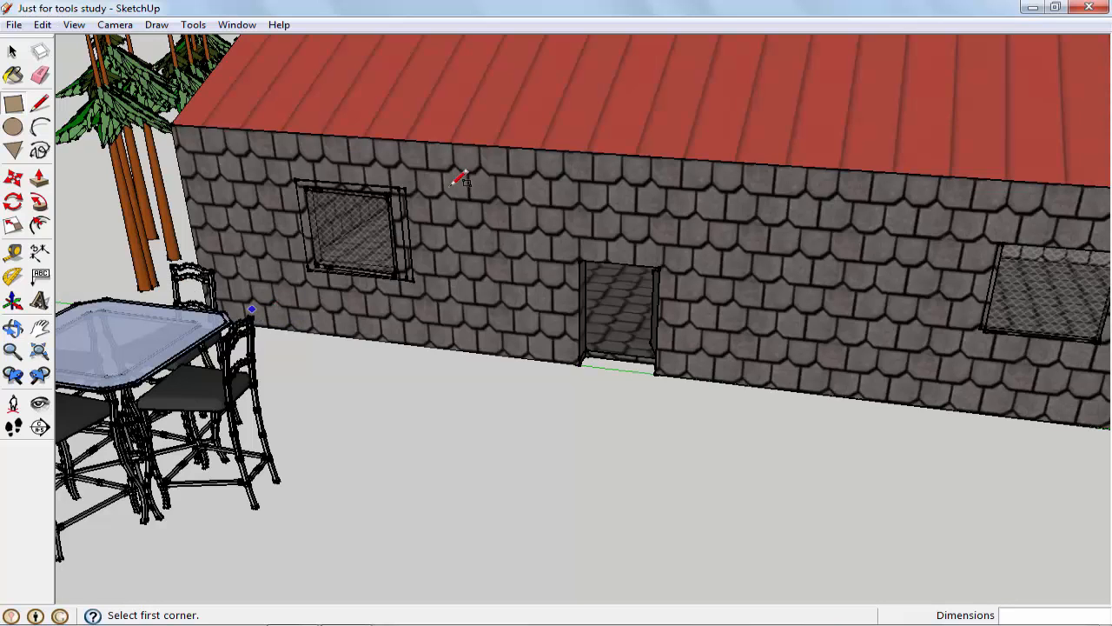
# - Switch the model's face style to Monochrome and from there to Hidden Line
pyautogui.click(75, 27)
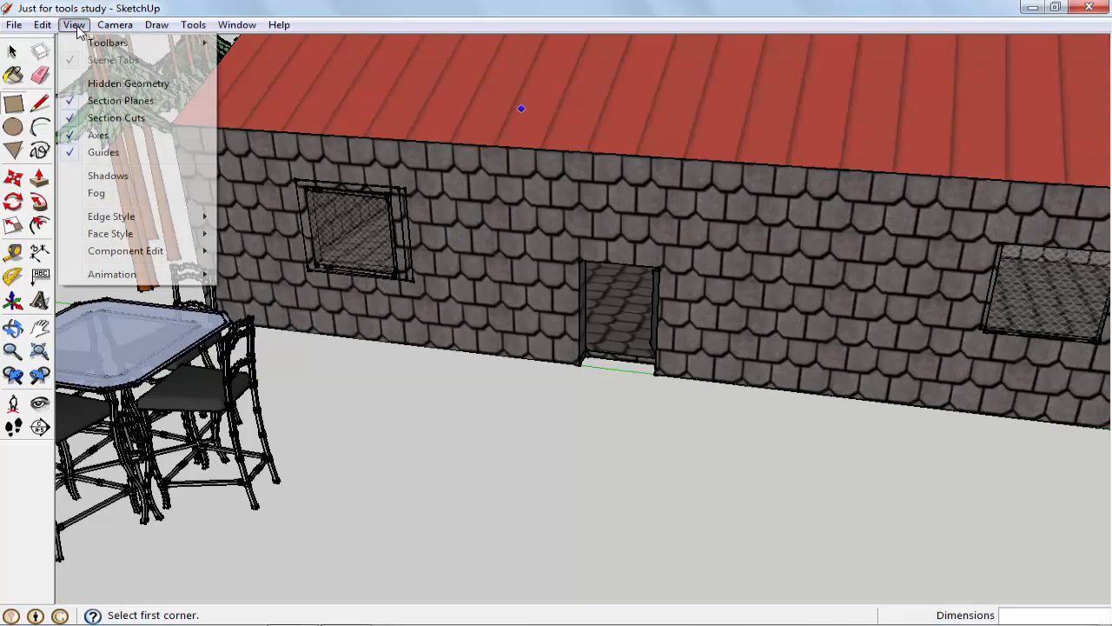
pyautogui.moveTo(102, 259)
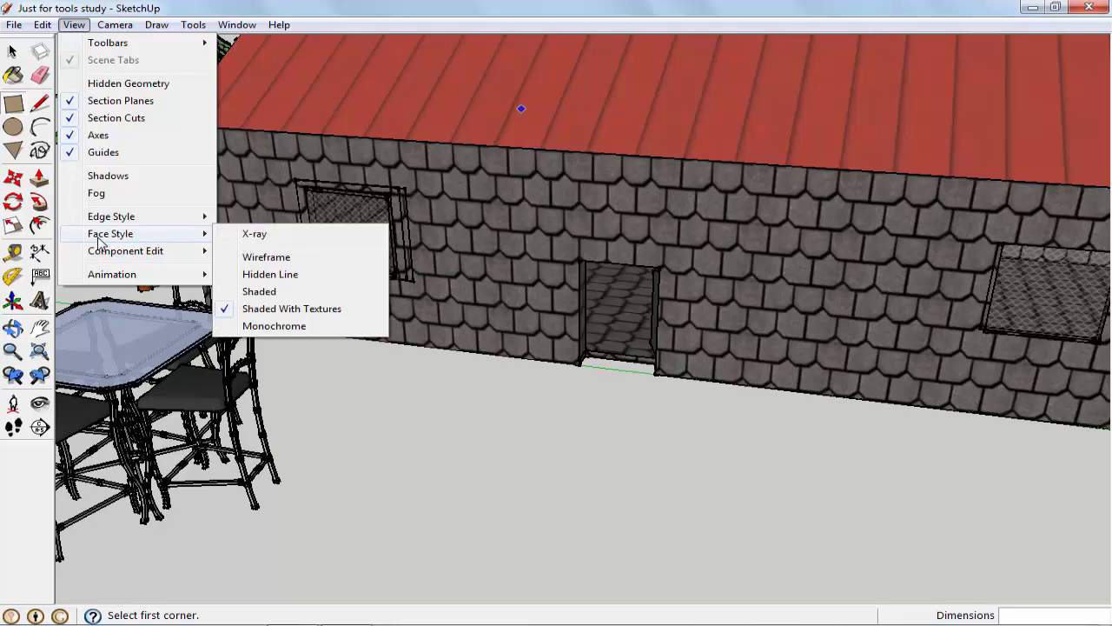
pyautogui.click(270, 327)
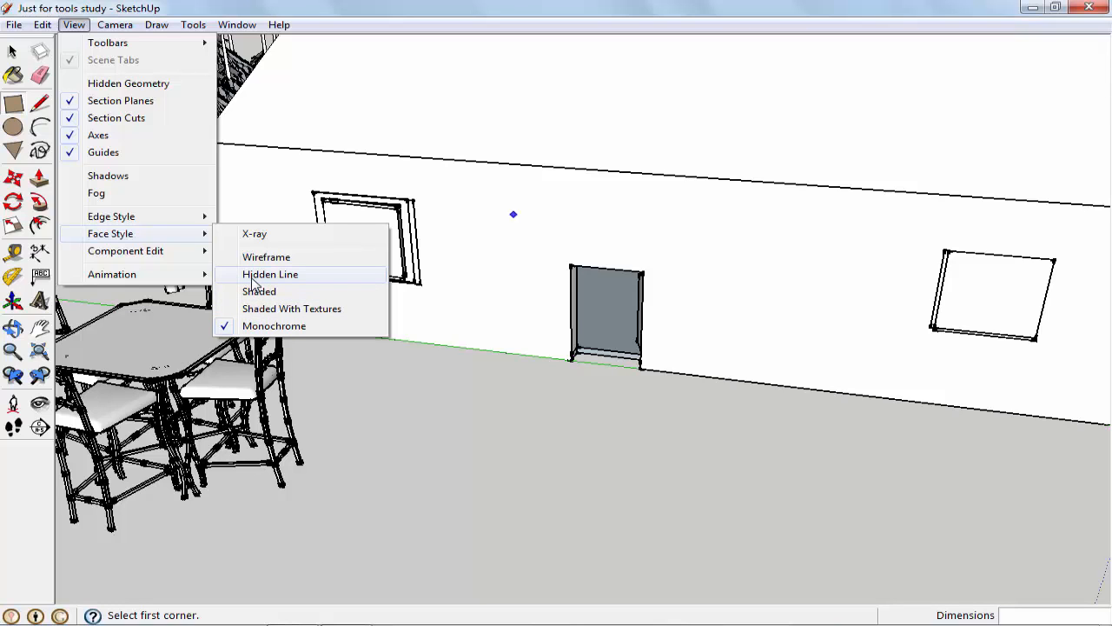
pyautogui.click(265, 276)
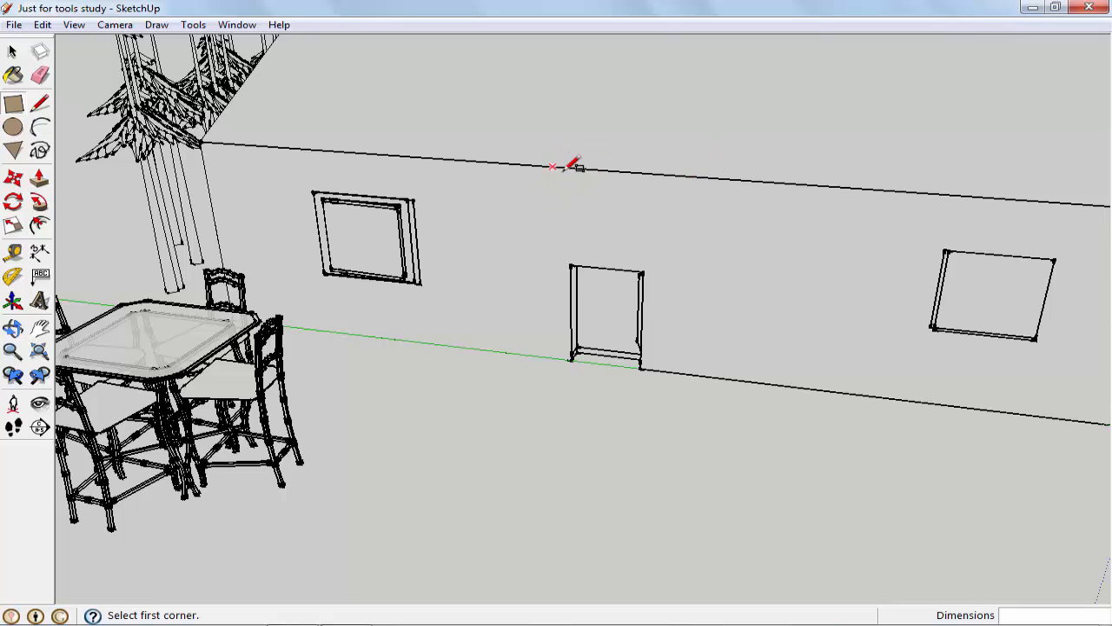
# - Switch the face style of the whole house, furniture and tree model to Wireframe
pyautogui.click(82, 25)
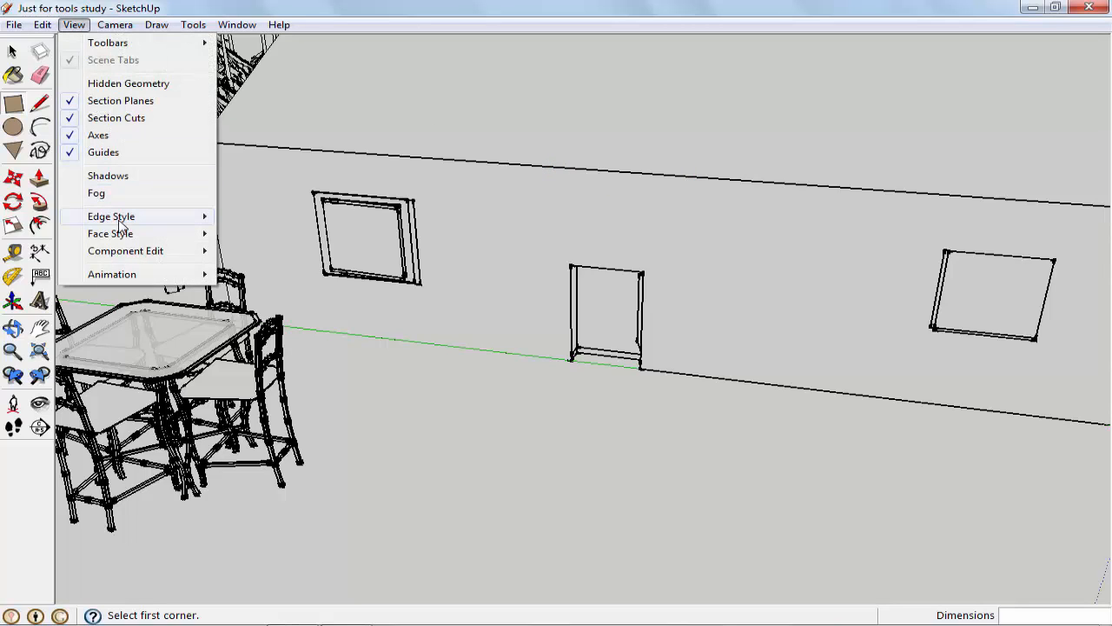
pyautogui.moveTo(125, 222)
pyautogui.moveTo(176, 233)
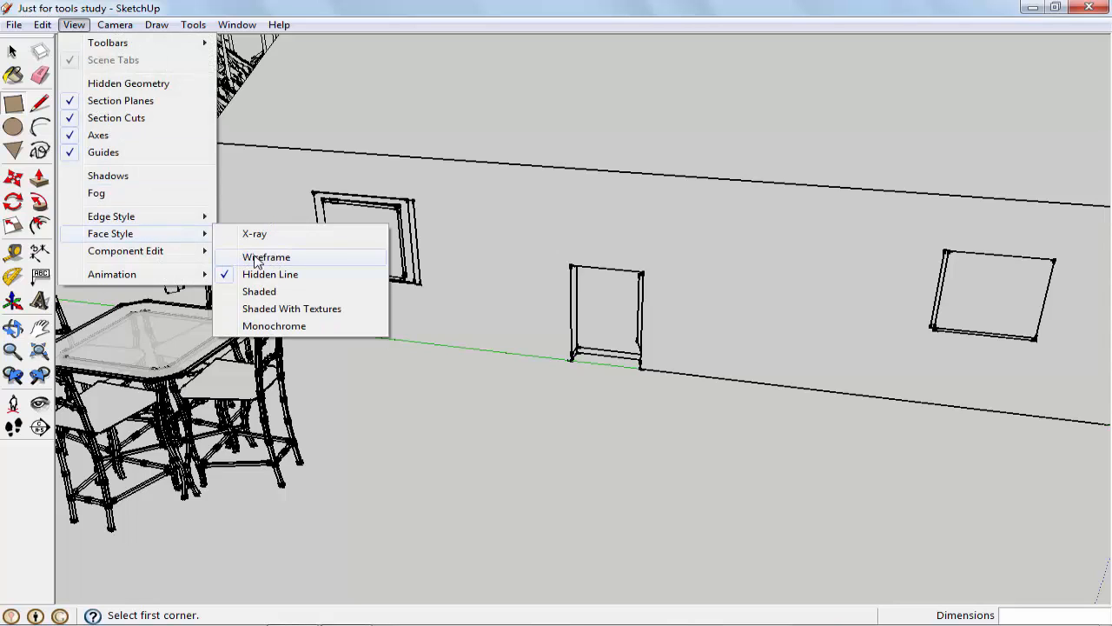
pyautogui.click(256, 259)
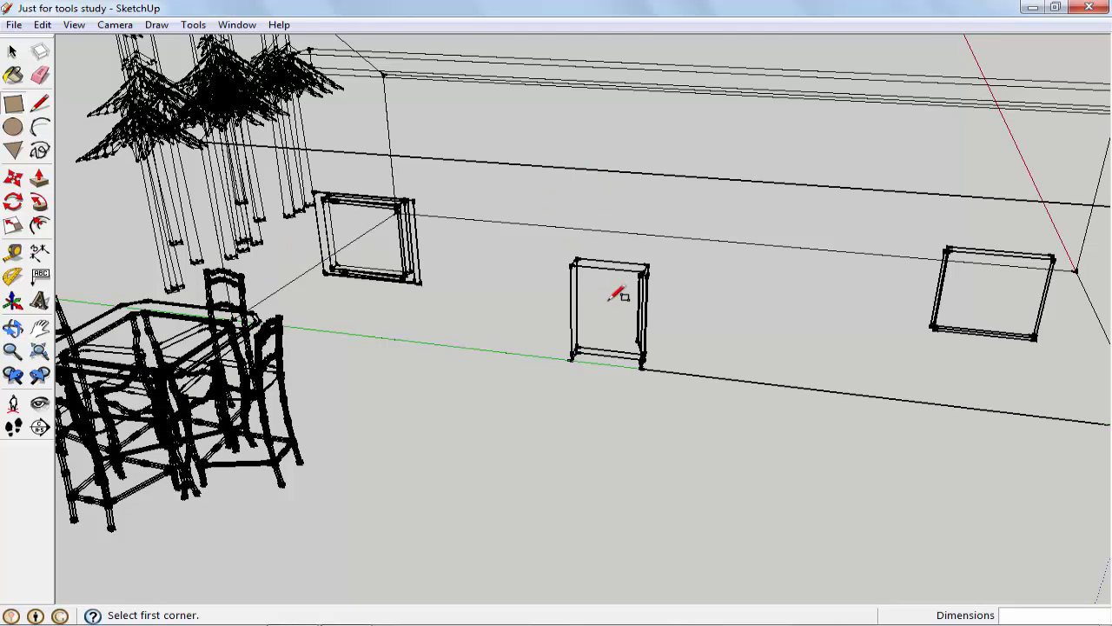
pyautogui.moveTo(634, 293); pyautogui.dragTo(412, 391, button='middle')
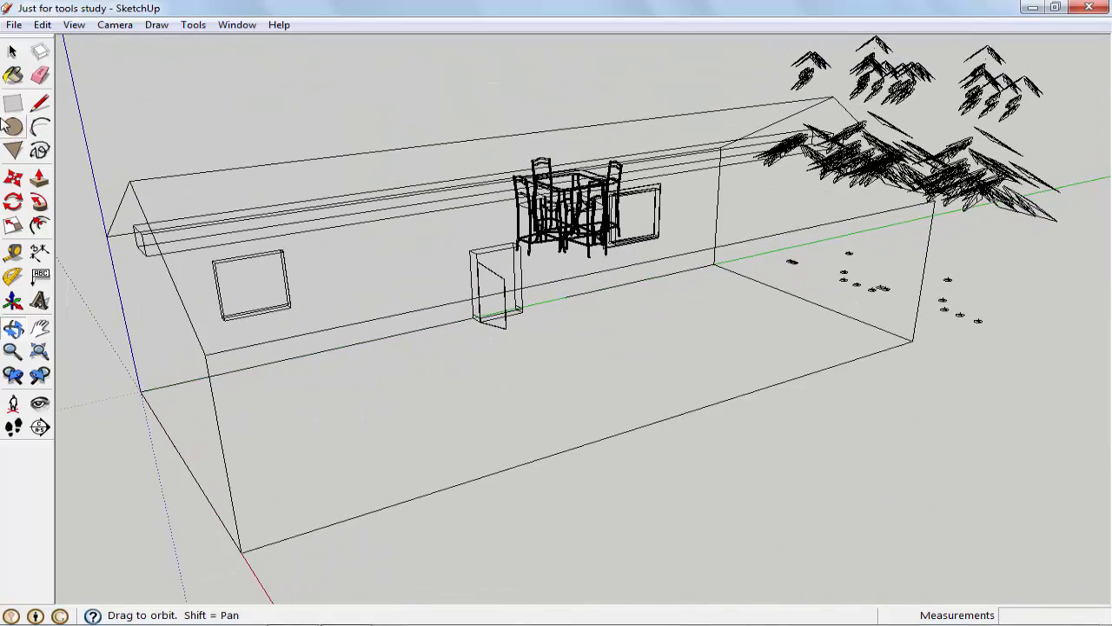
# - Try to draw a circle with a radius of about 1' 11 13/16" on the wireframe house floor for a Push/Pull
pyautogui.click(13, 127)
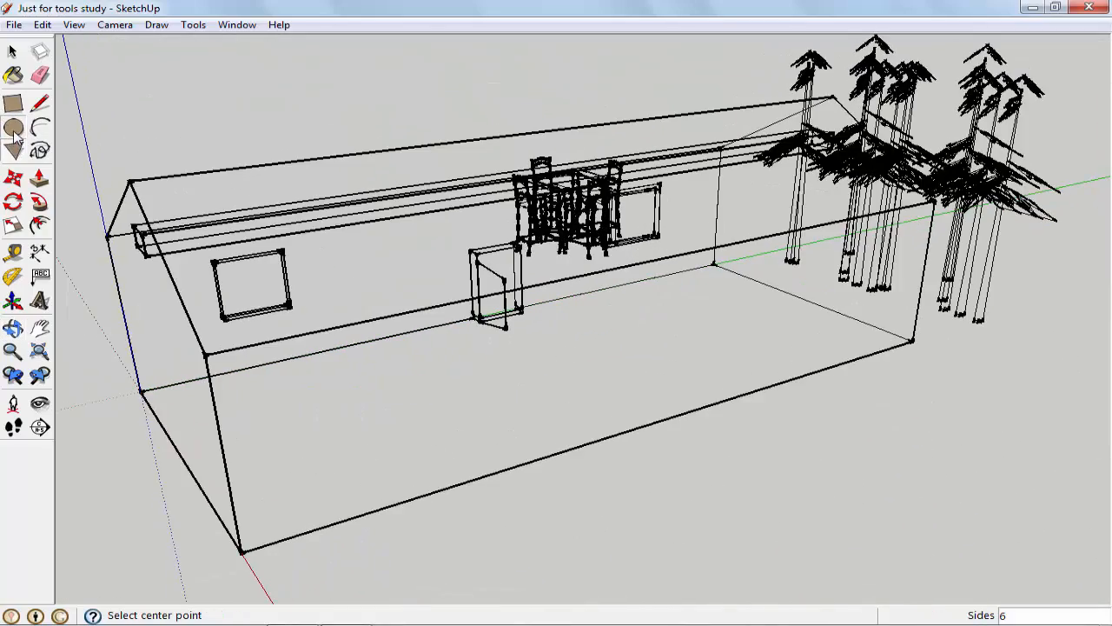
pyautogui.click(473, 371)
pyautogui.click(516, 379)
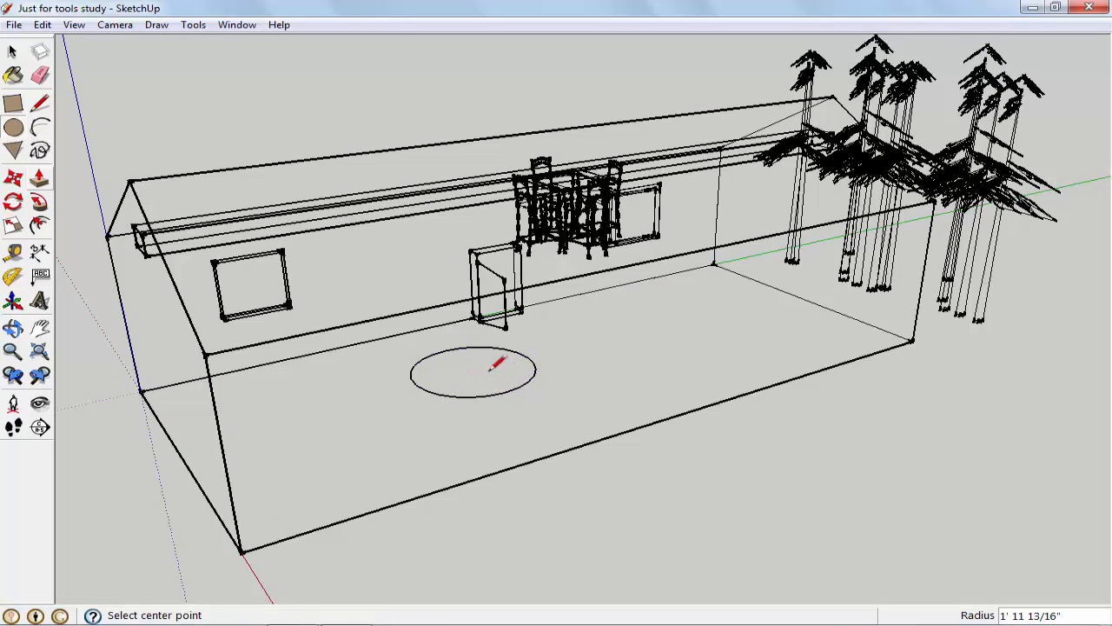
pyautogui.press('p')
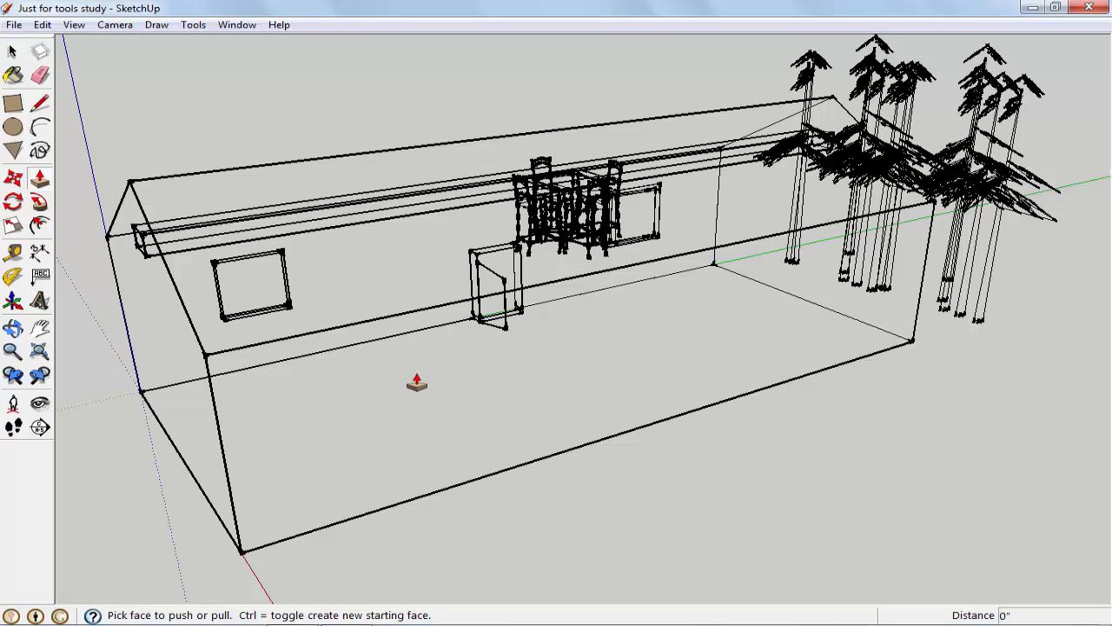
# - Turn on the X-ray face style for the model and change its face style to Shaded
pyautogui.click(74, 24)
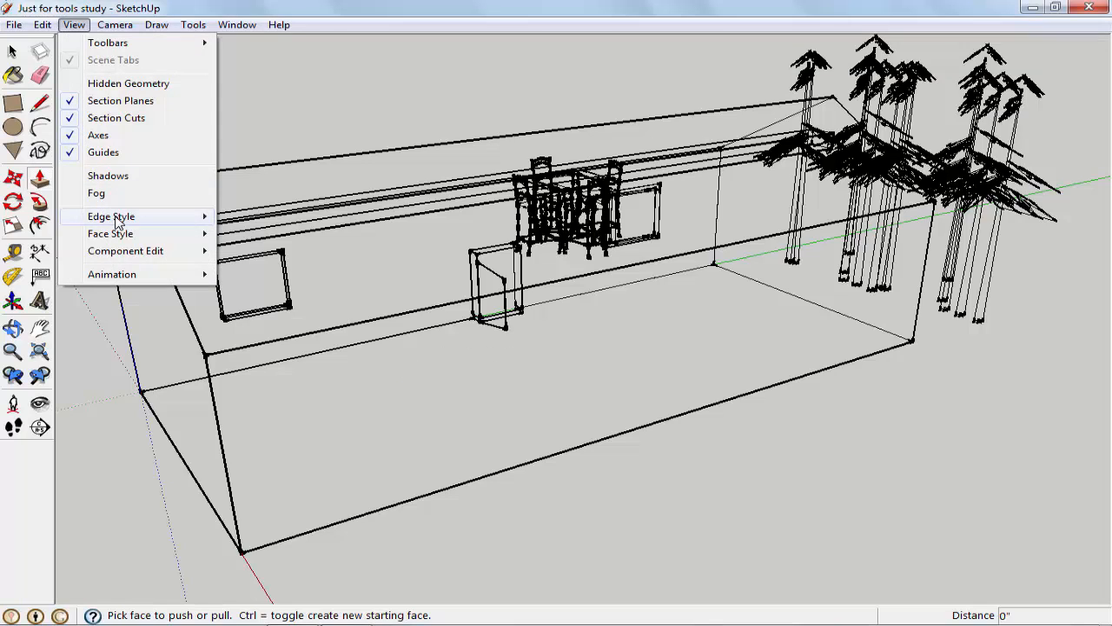
pyautogui.moveTo(174, 238)
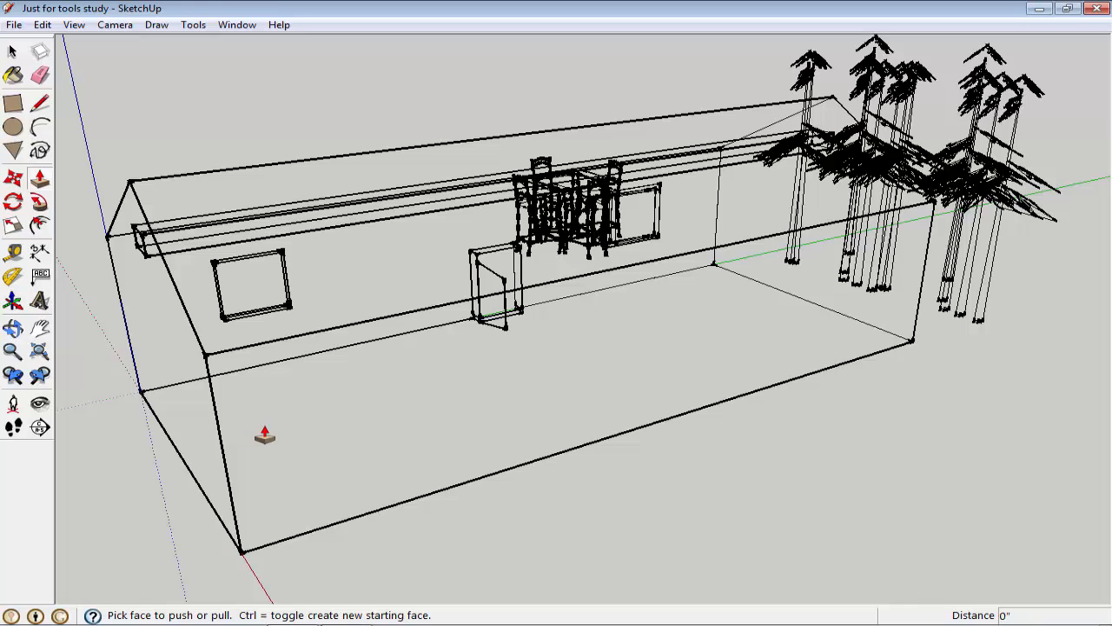
pyautogui.click(74, 25)
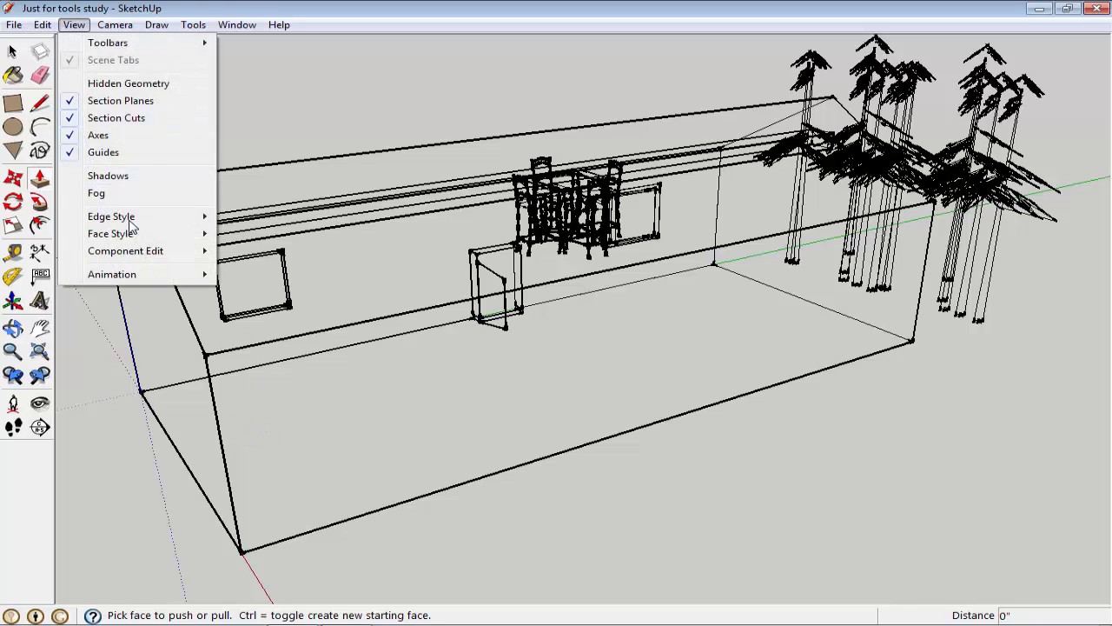
pyautogui.moveTo(131, 233)
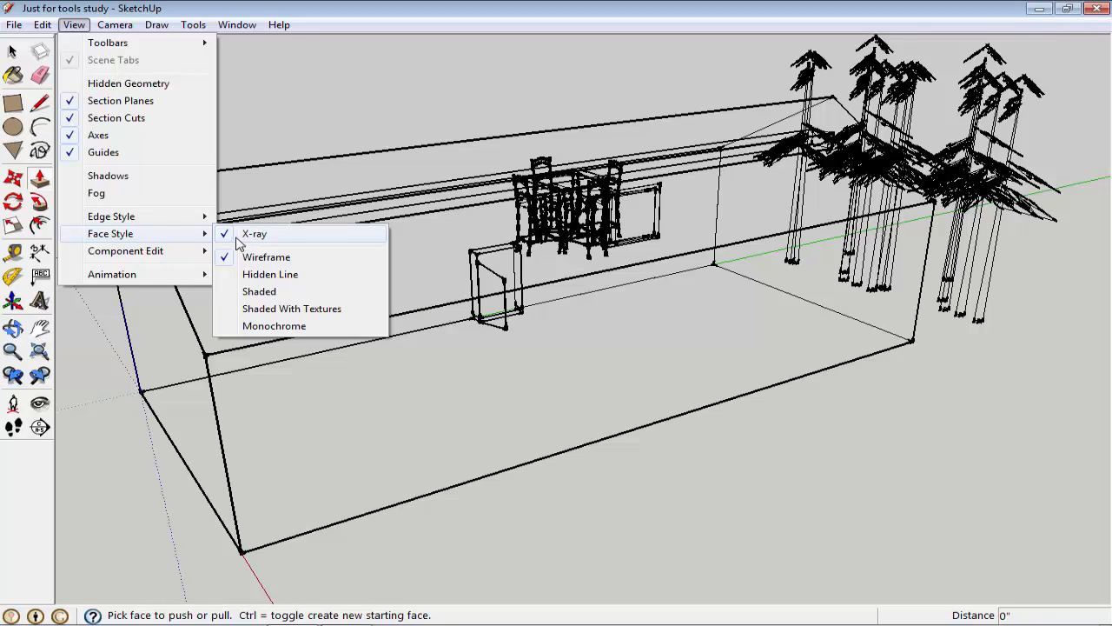
pyautogui.click(260, 260)
pyautogui.click(73, 22)
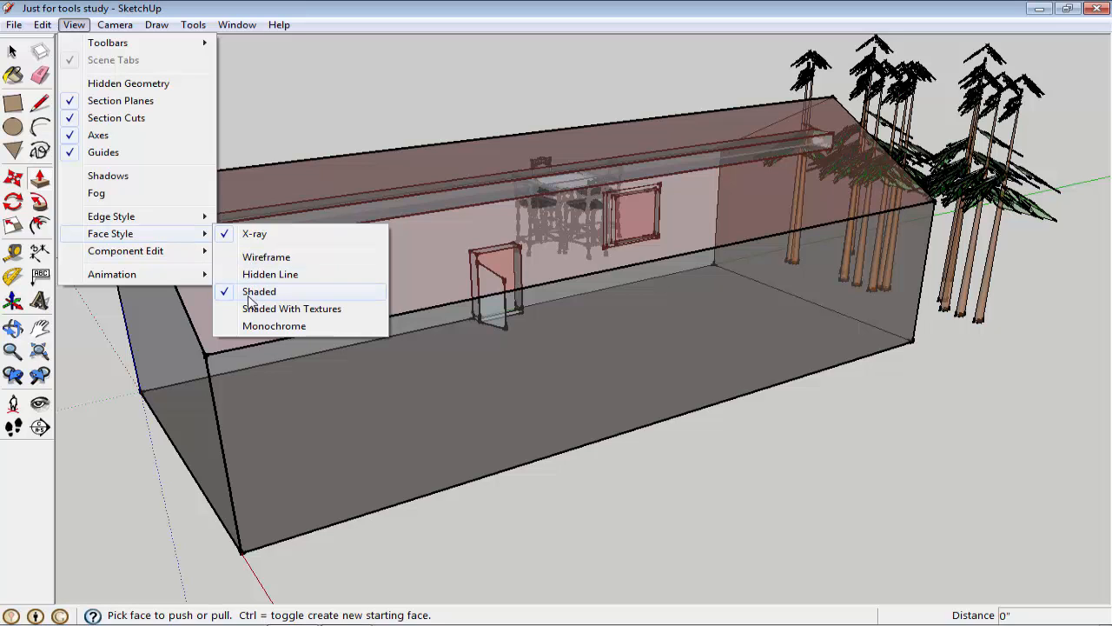
pyautogui.click(199, 11)
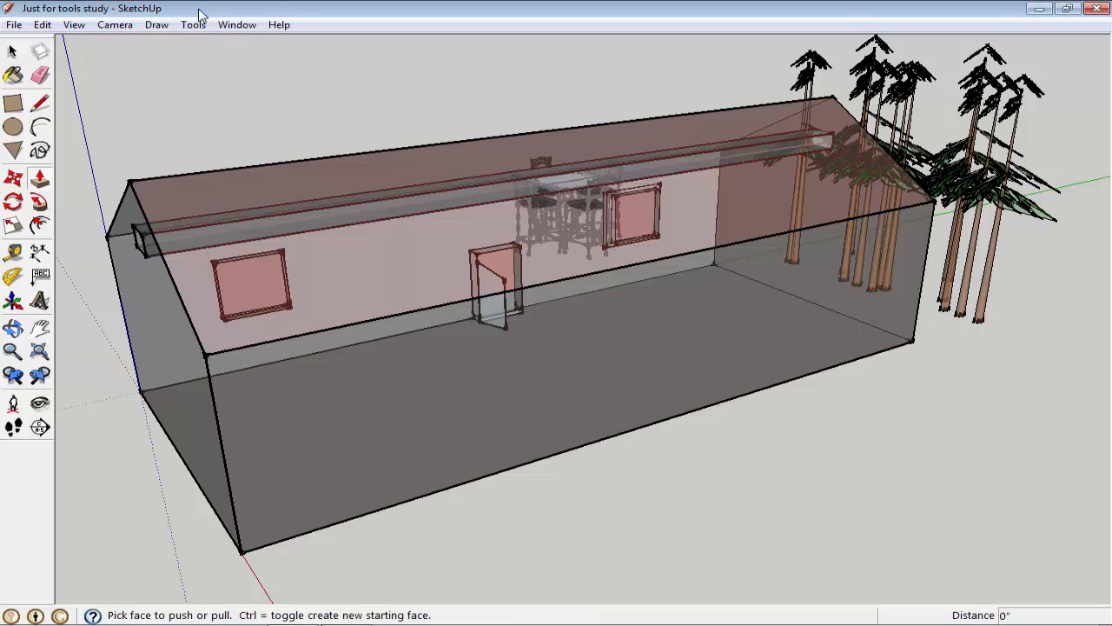
# - Draw a circle on the floor inside the house, a short distance behind the open doorway
pyautogui.press('o')
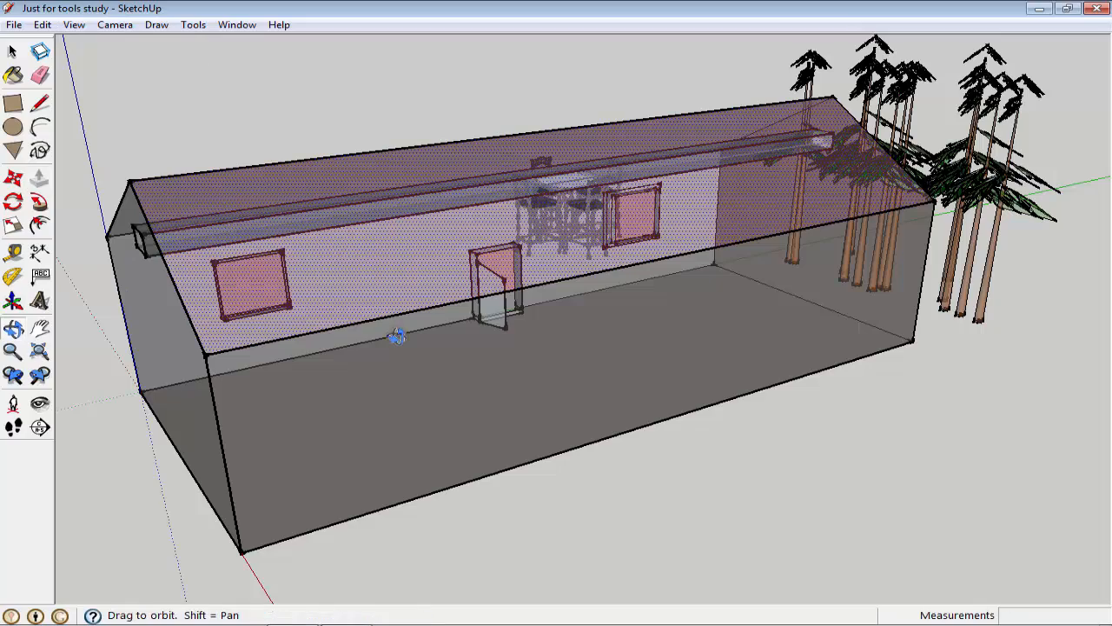
pyautogui.moveTo(750, 341); pyautogui.dragTo(549, 367)
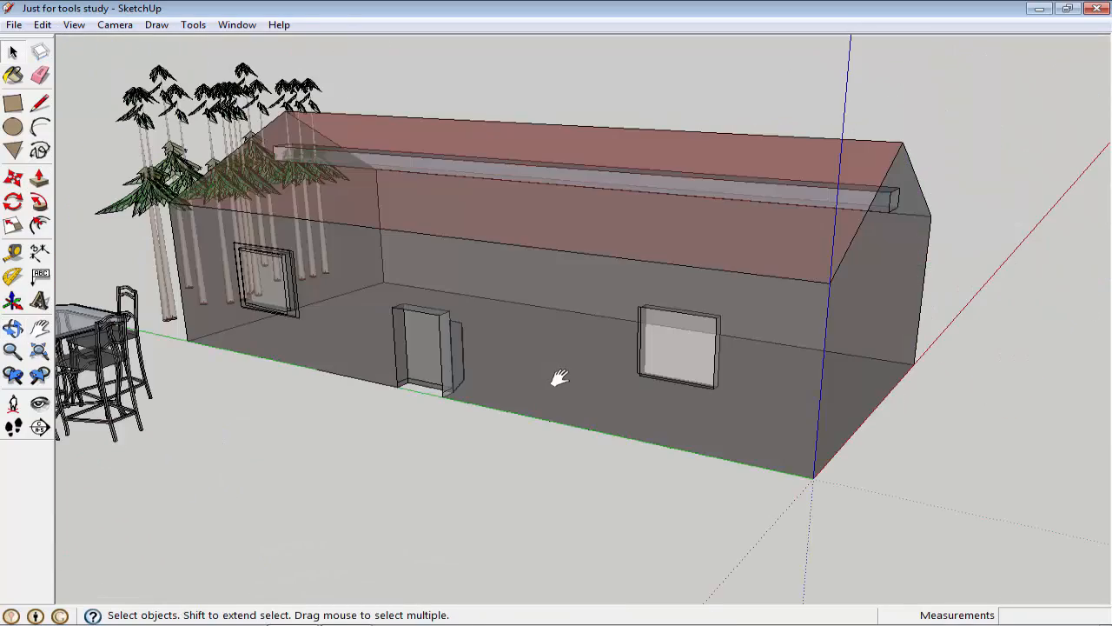
pyautogui.moveTo(559, 377); pyautogui.dragTo(479, 349, button='middle')
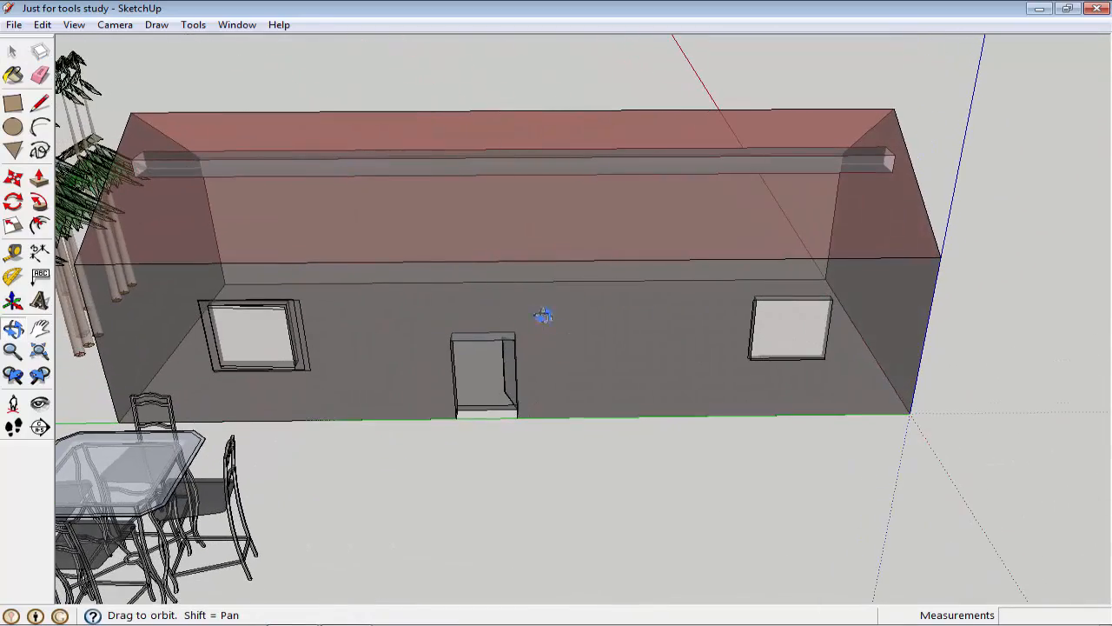
pyautogui.scroll(2, 651, 354)
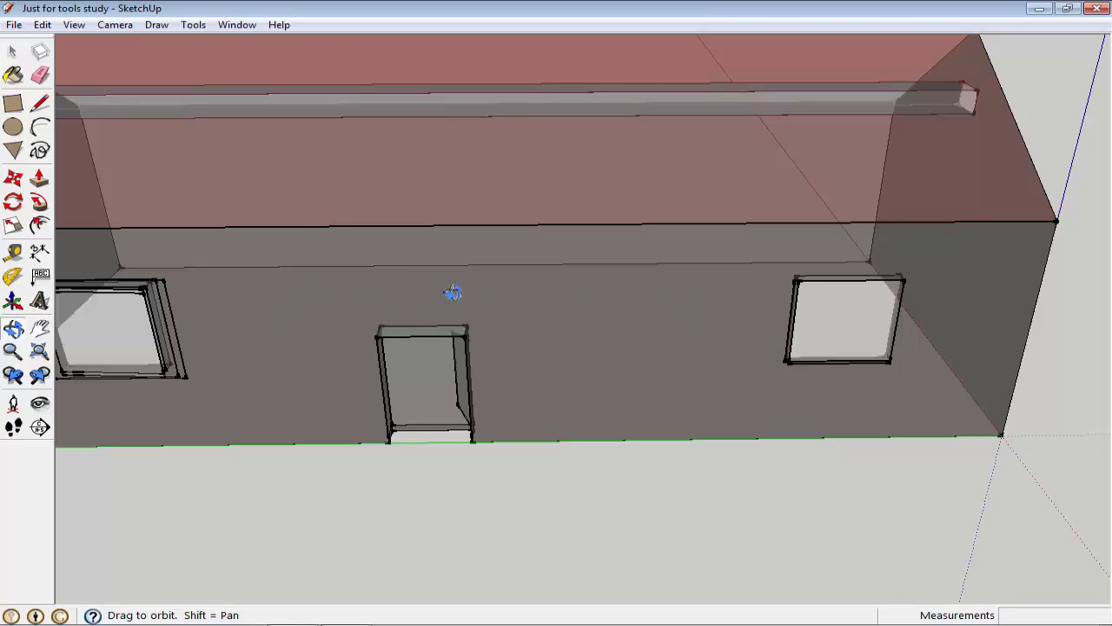
pyautogui.scroll(4, 429, 378)
pyautogui.moveTo(430, 379); pyautogui.dragTo(434, 318)
pyautogui.scroll(6, 435, 318)
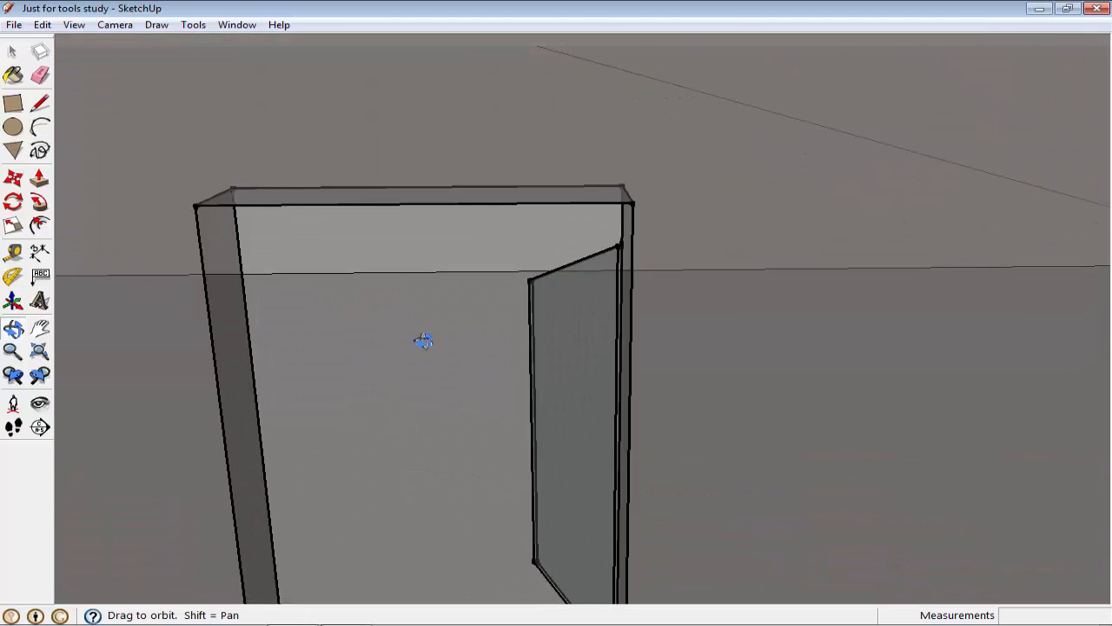
pyautogui.scroll(-2, 379, 352)
pyautogui.press('c')
pyautogui.click(407, 316)
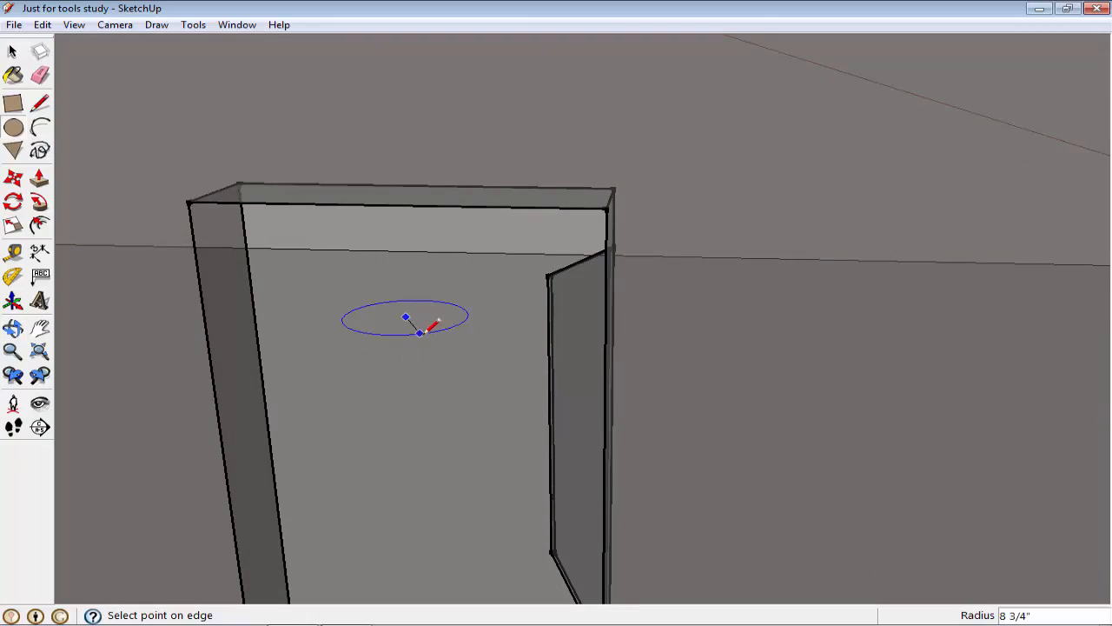
pyautogui.scroll(-3, 418, 350)
pyautogui.click(419, 350)
# - Pull the floor circle up with Push/Pull into a vertical cylinder about 5' 9" tall inside the house
pyautogui.press('p')
pyautogui.scroll(-2, 430, 365)
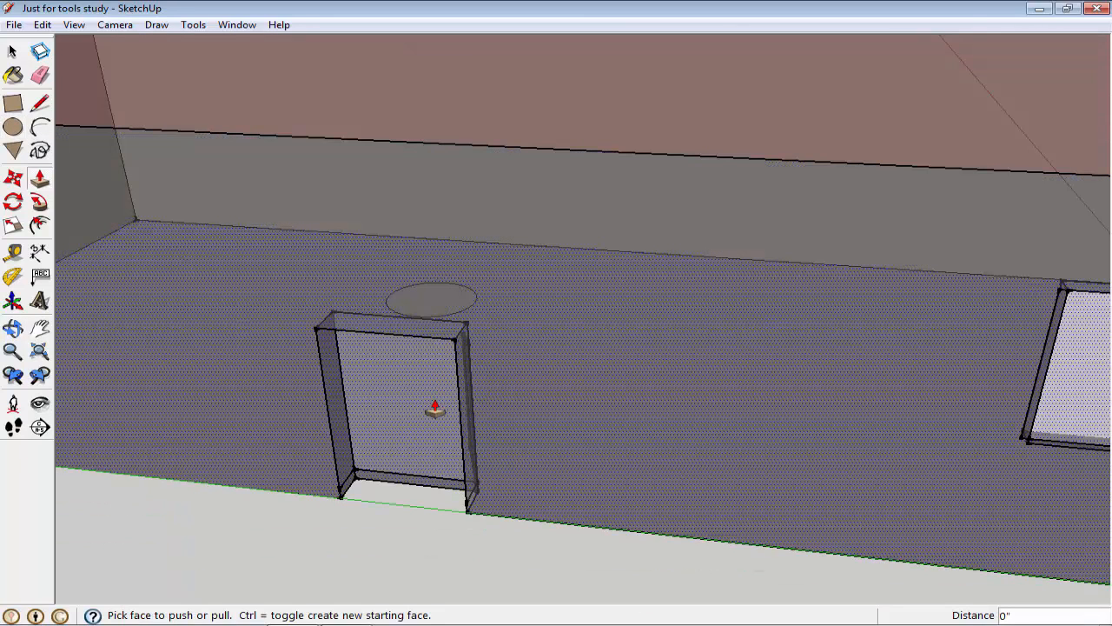
pyautogui.moveTo(456, 418); pyautogui.dragTo(432, 413, button='middle')
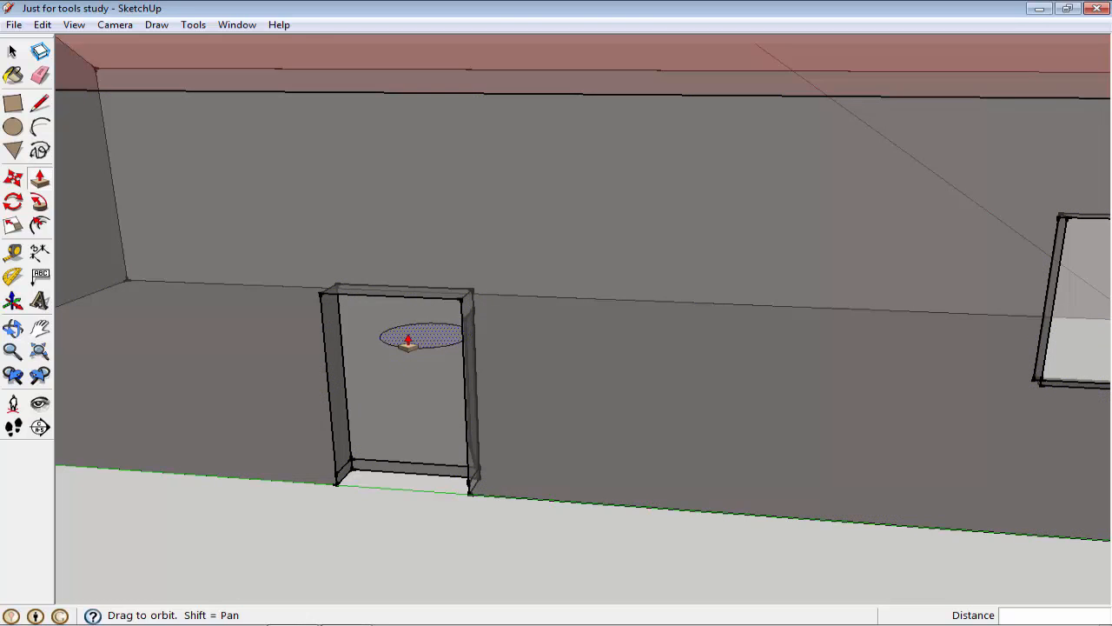
pyautogui.click(411, 345)
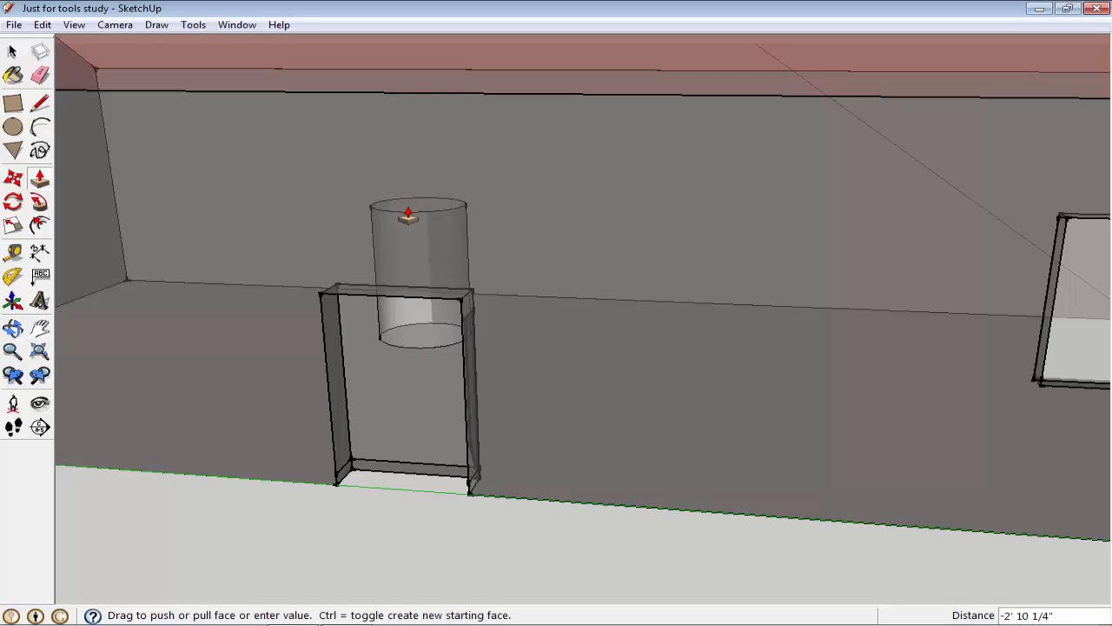
pyautogui.moveTo(407, 216); pyautogui.dragTo(832, 307, button='middle')
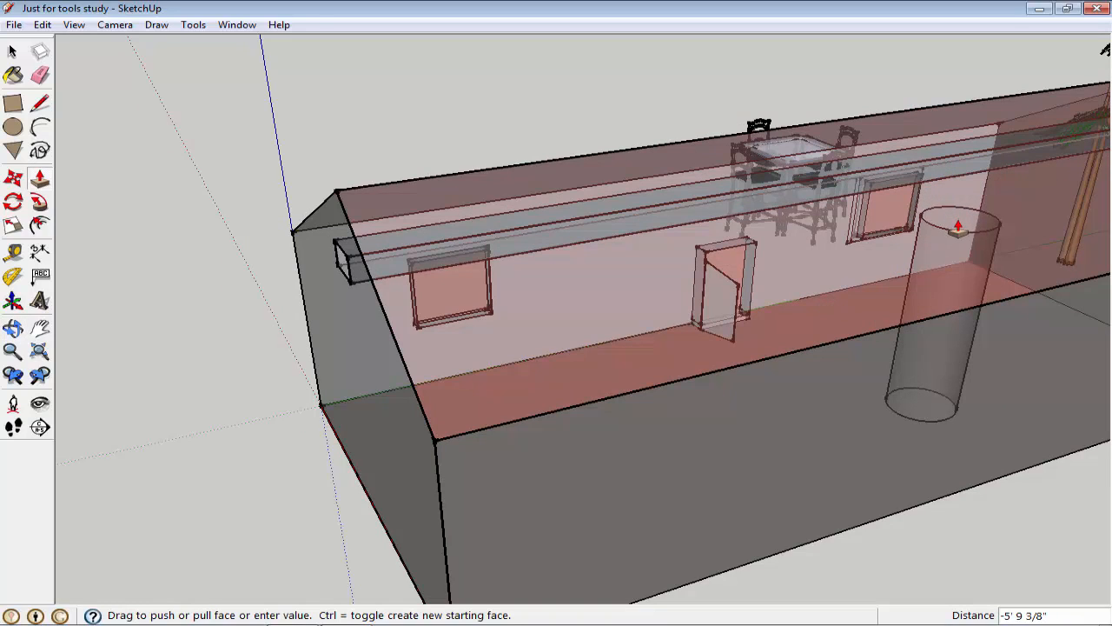
pyautogui.click(952, 228)
pyautogui.scroll(-1, 992, 421)
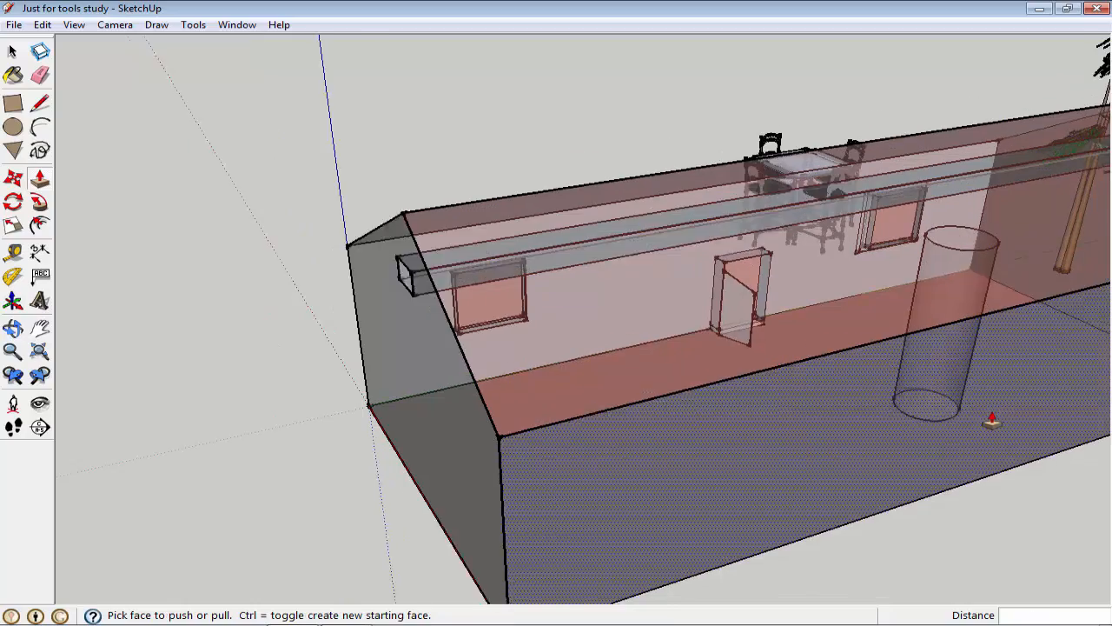
# - Examine the cylinder inside the house through the transparent walls and roof from the tree and table side
pyautogui.moveTo(921, 425); pyautogui.dragTo(789, 417, button='middle')
pyautogui.press('p')
pyautogui.click(754, 499)
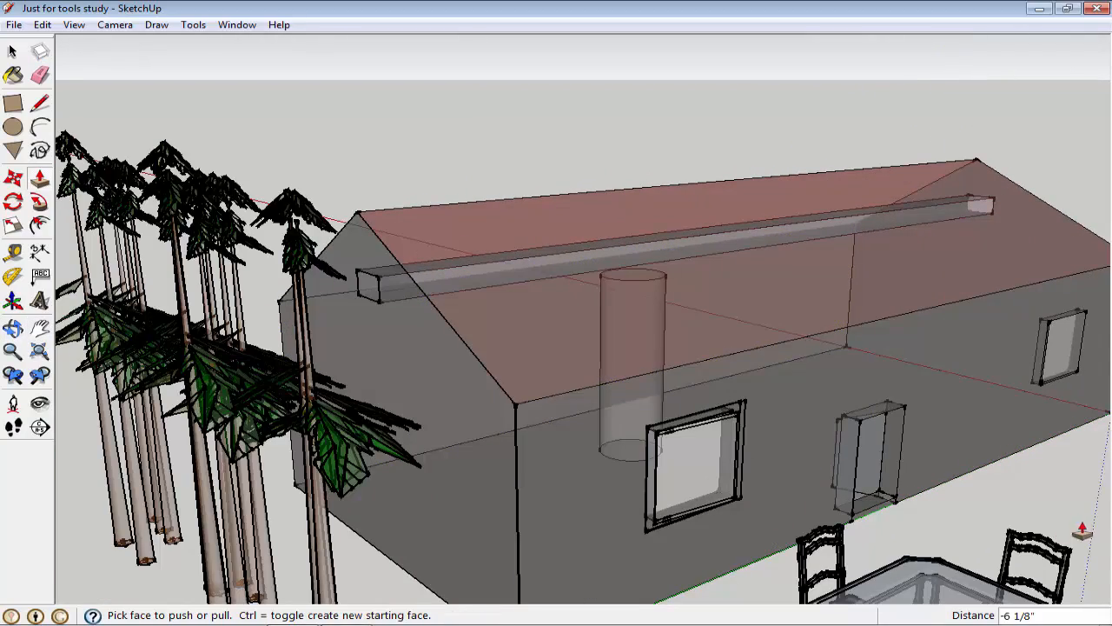
pyautogui.moveTo(881, 473); pyautogui.dragTo(696, 485, button='middle')
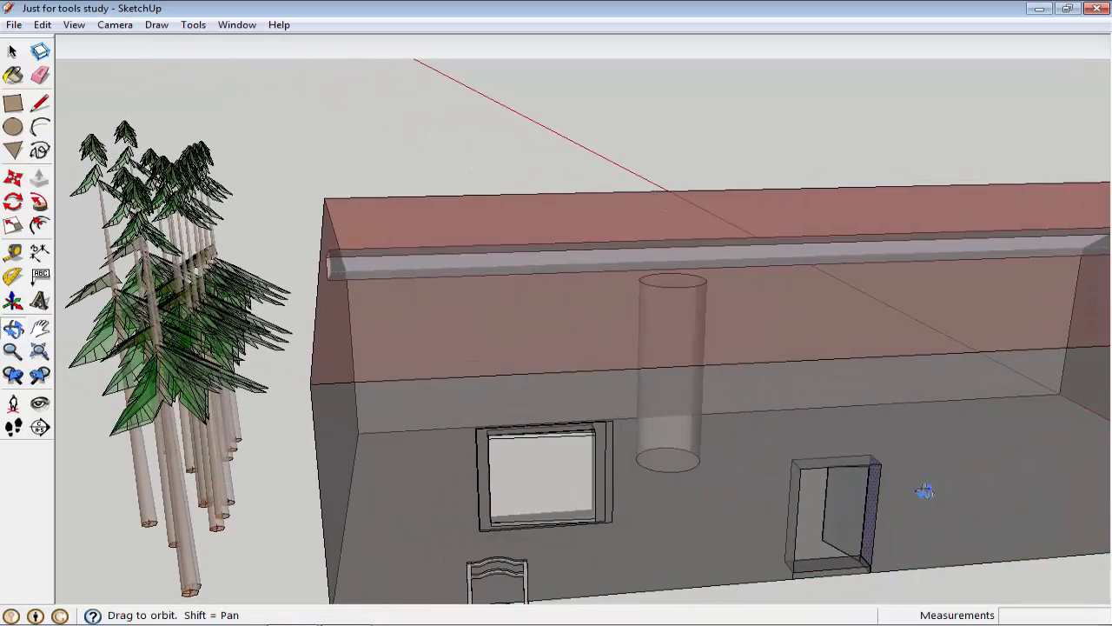
pyautogui.keyDown('shift'); pyautogui.moveTo(924, 490); pyautogui.dragTo(827, 348, button='middle'); pyautogui.keyUp('shift')
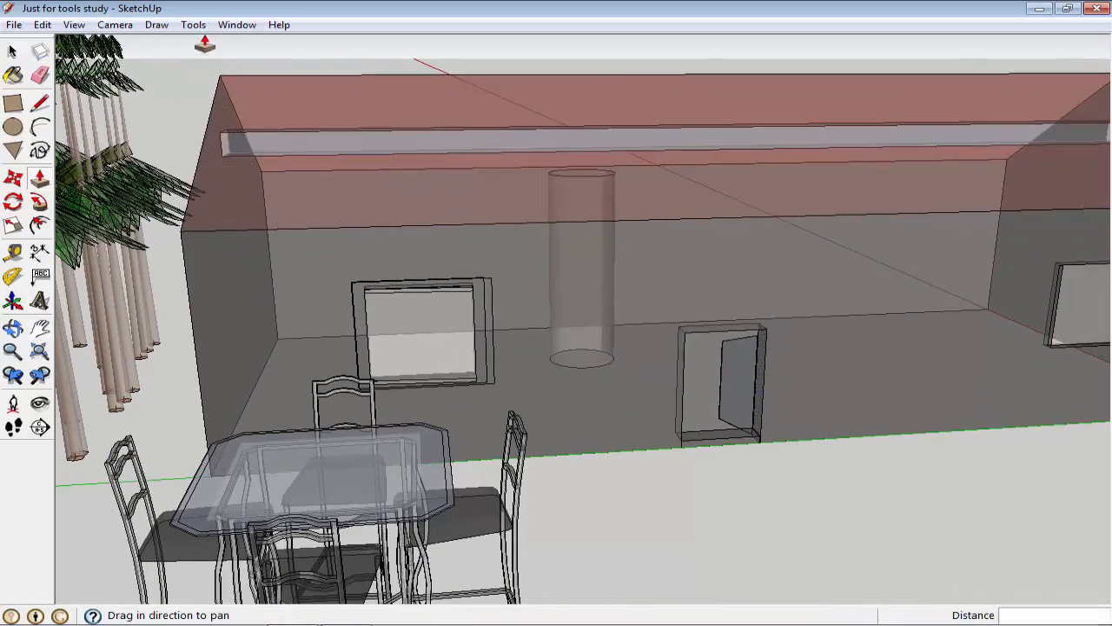
# - Insert the Bed component inside the house and move it to the floor between the doorway and the window farthest from the table
pyautogui.click(237, 25)
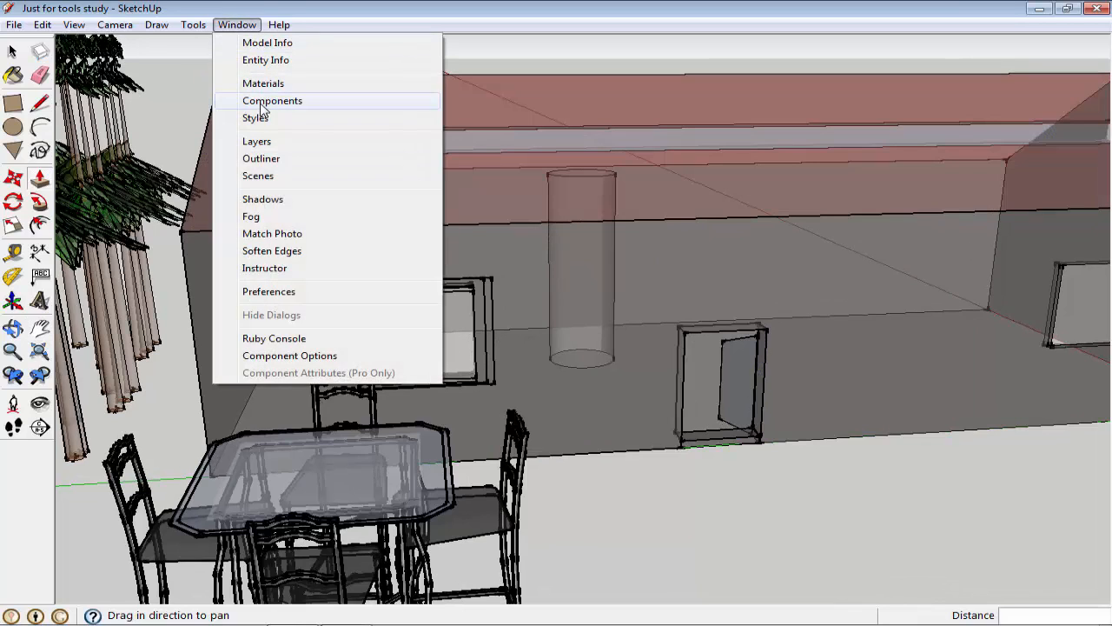
pyautogui.click(265, 102)
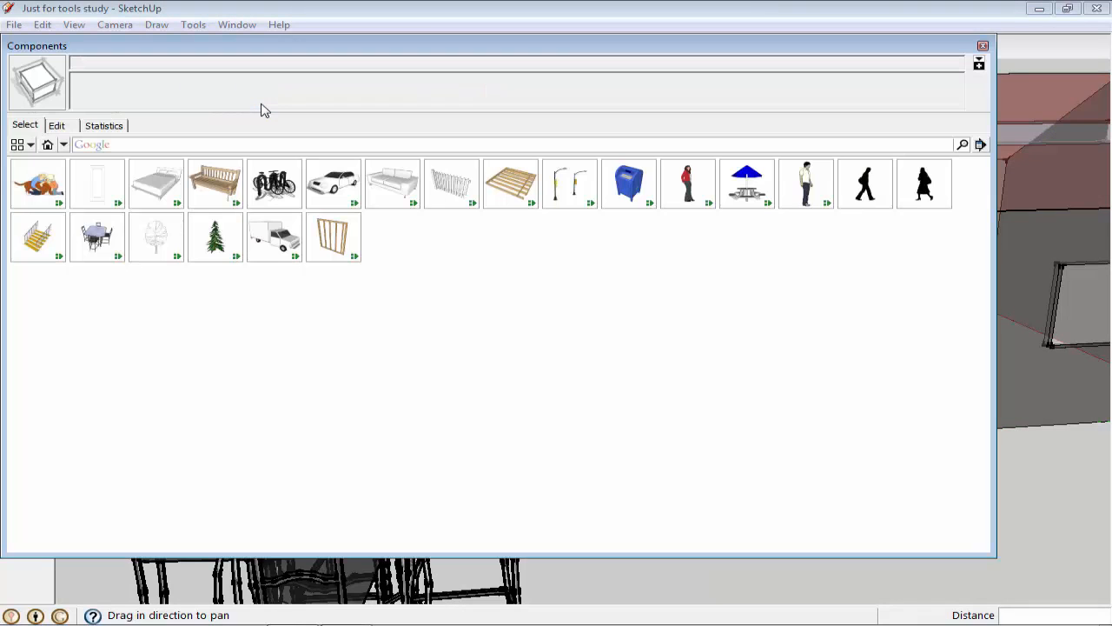
pyautogui.click(153, 193)
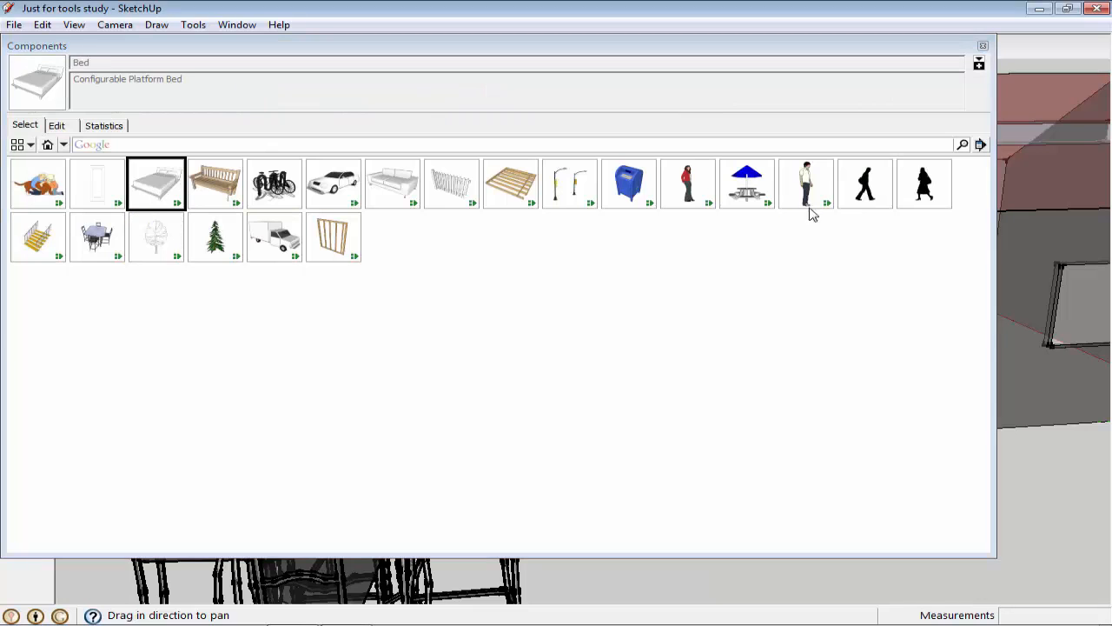
pyautogui.click(981, 47)
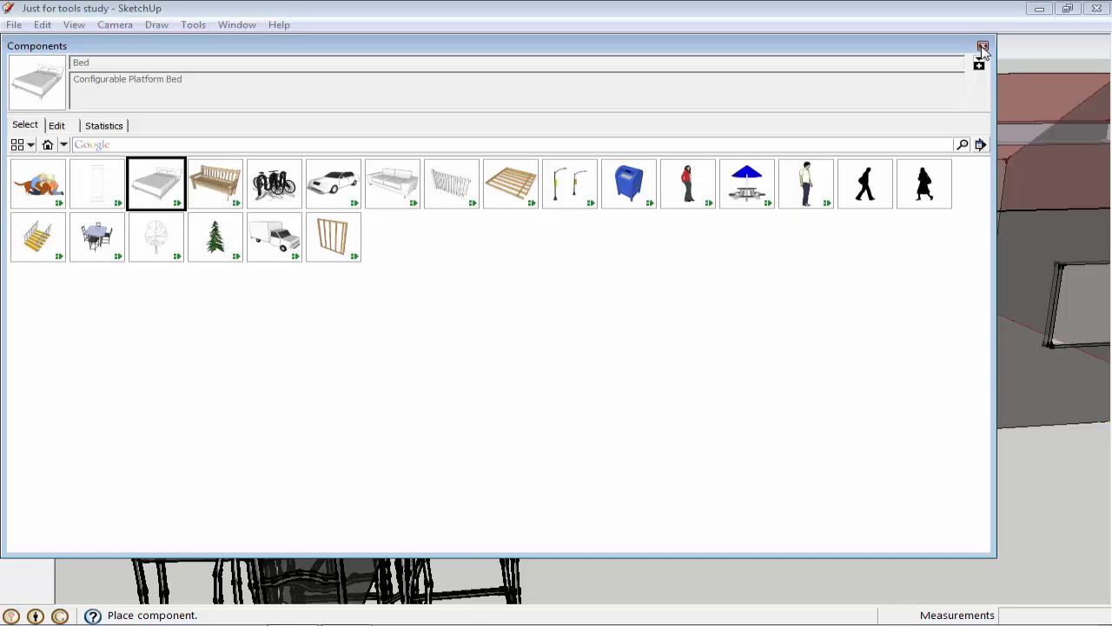
pyautogui.click(981, 47)
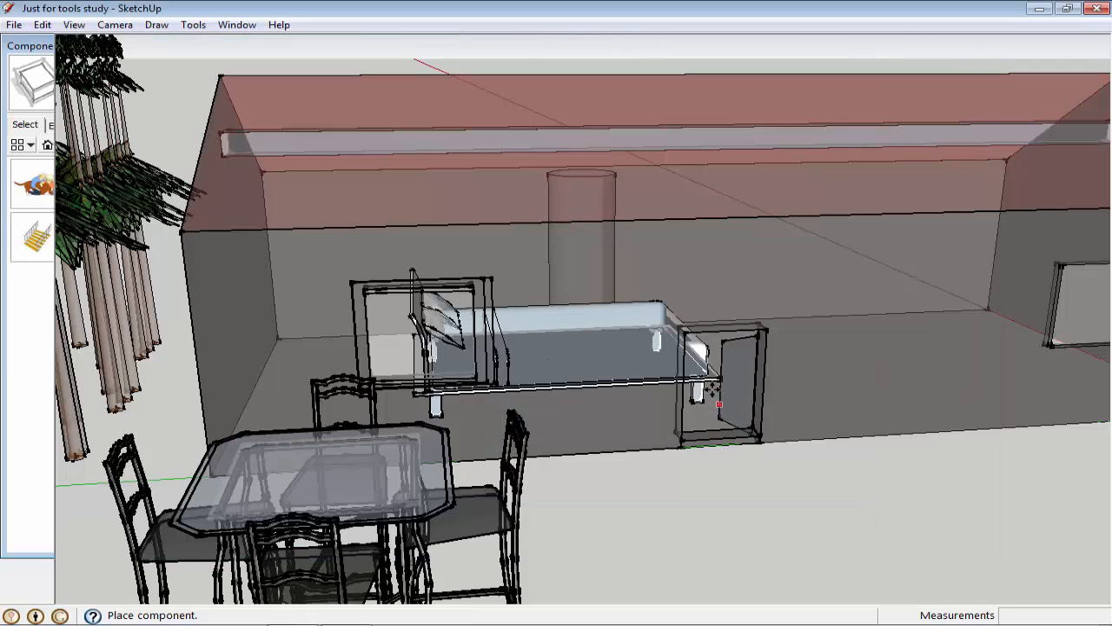
pyautogui.scroll(2, 724, 400)
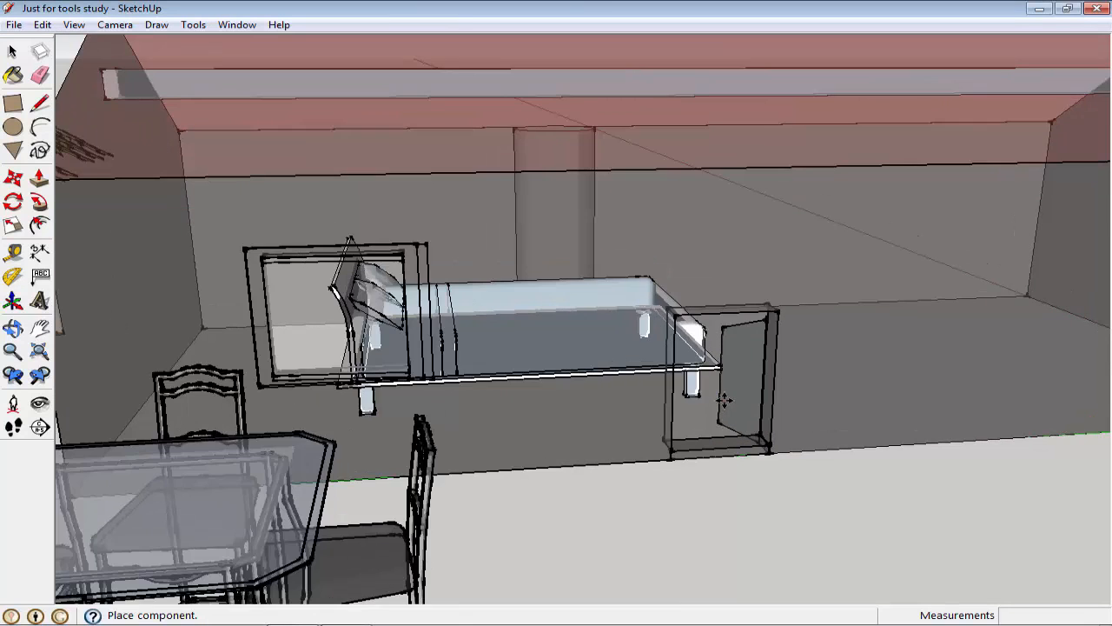
pyautogui.scroll(2, 723, 400)
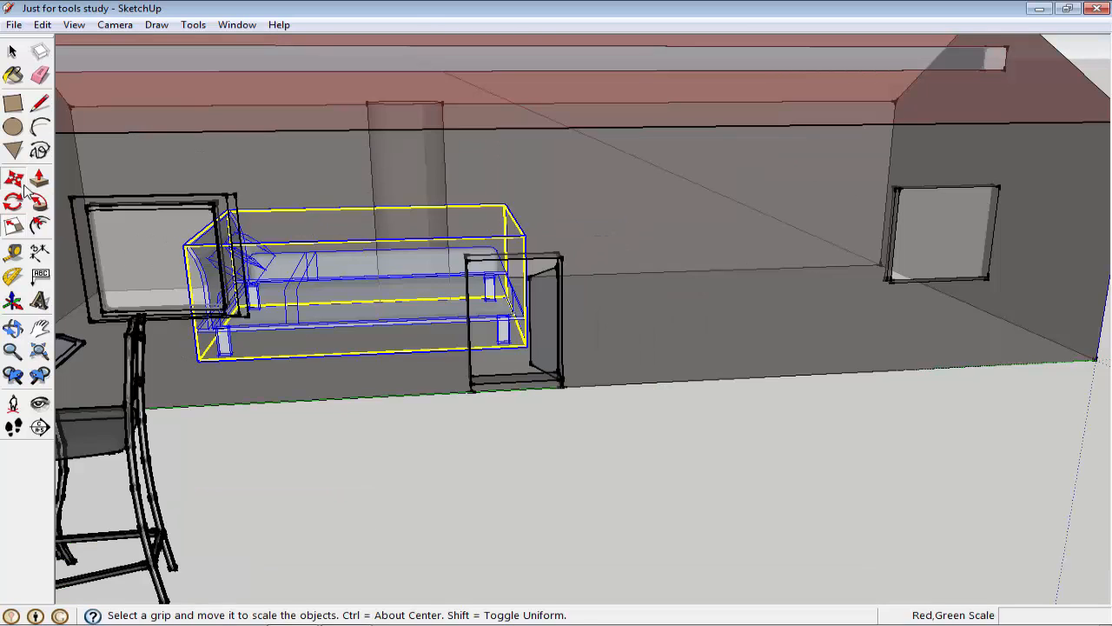
pyautogui.press('m')
pyautogui.click(328, 312)
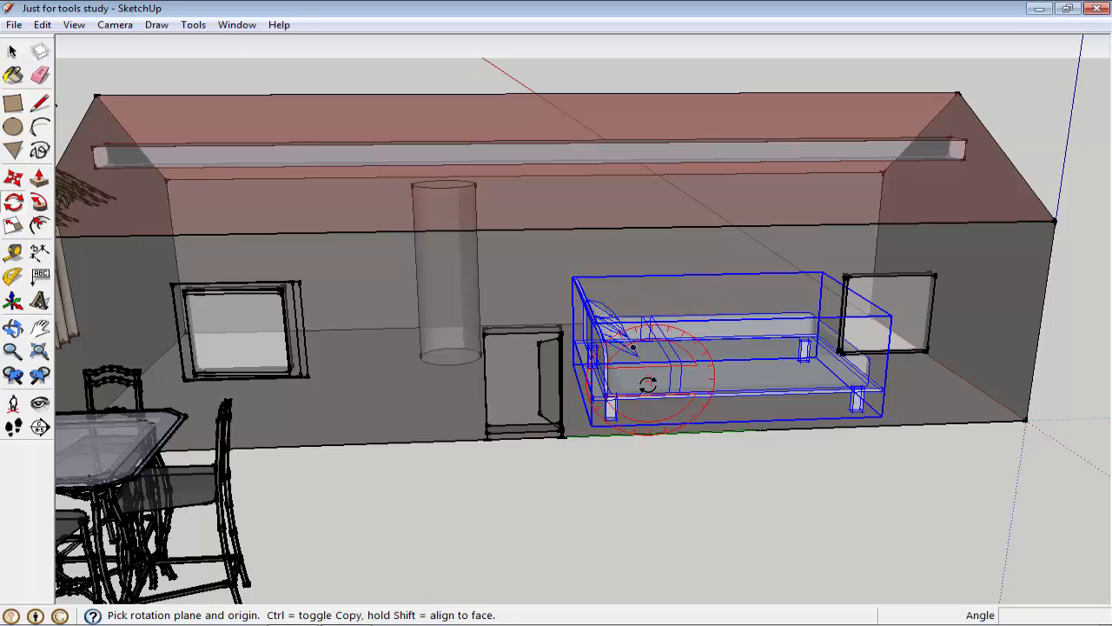
# - Rotate the bed 180 degrees about the vertical axis, using a pivot on the ground in front of the house
pyautogui.click(632, 522)
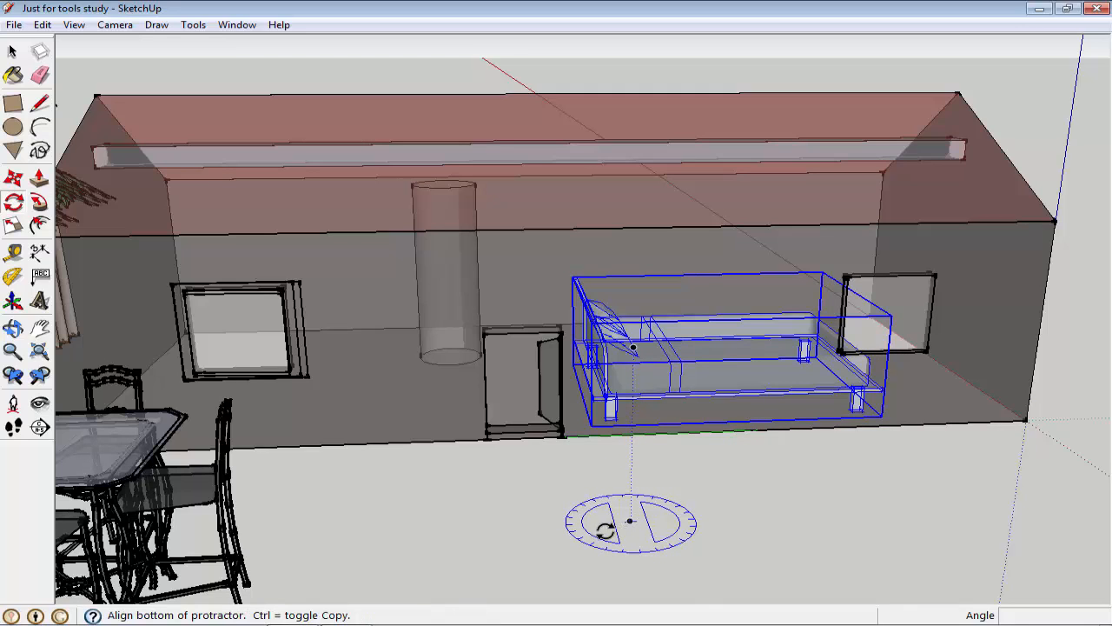
pyautogui.click(564, 509)
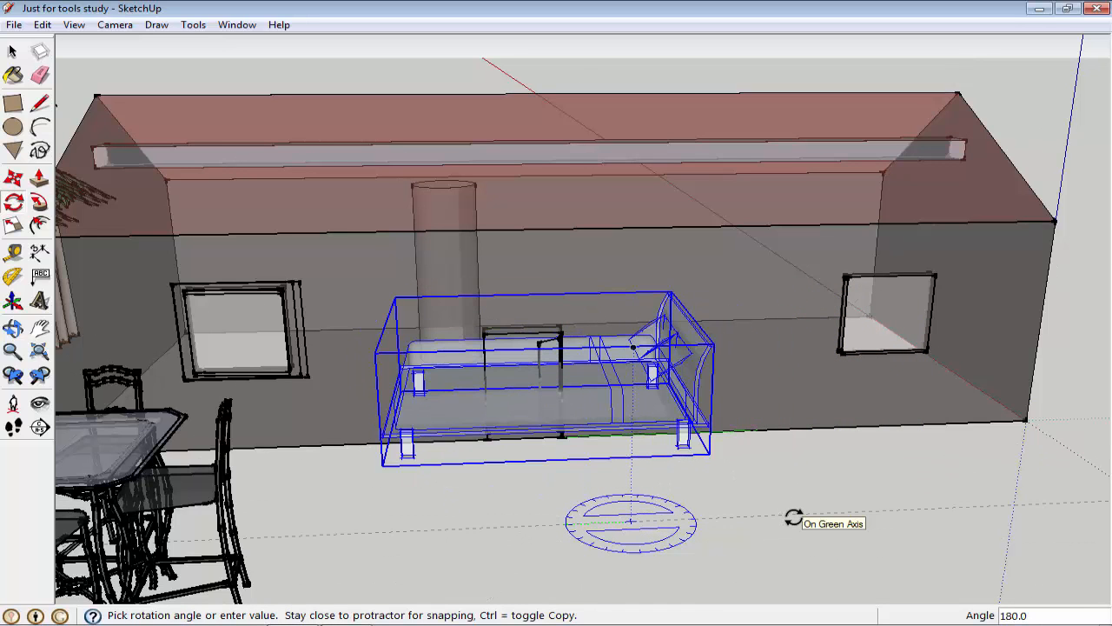
pyautogui.click(793, 518)
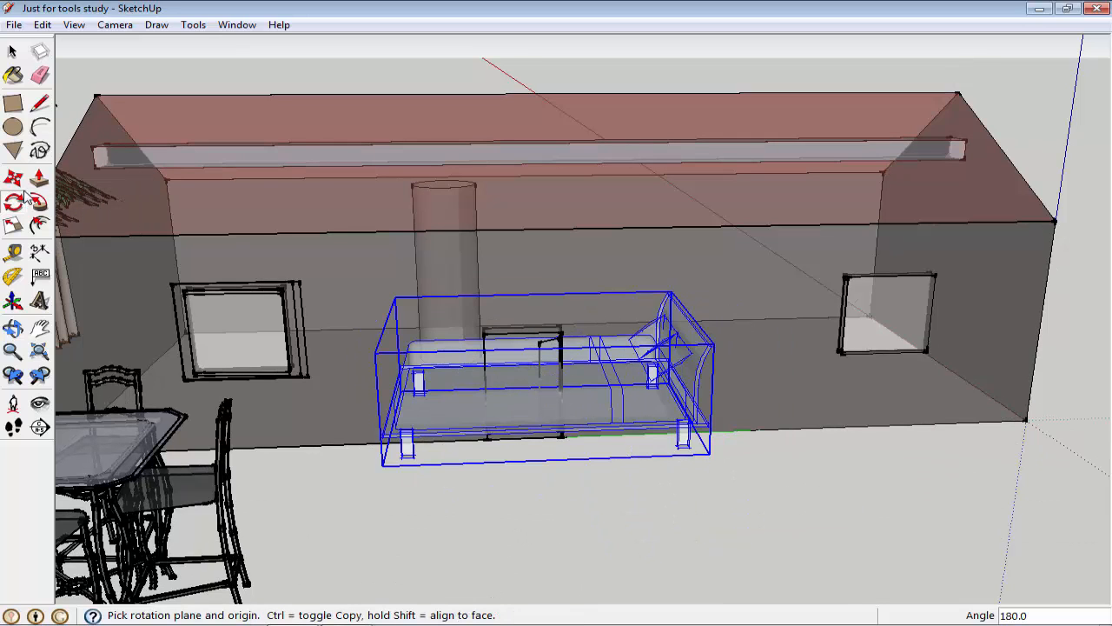
# - Move the rotated bed away from the doorway, toward the back of the house on the side of the window farthest from the table
pyautogui.press('m')
pyautogui.click(449, 382)
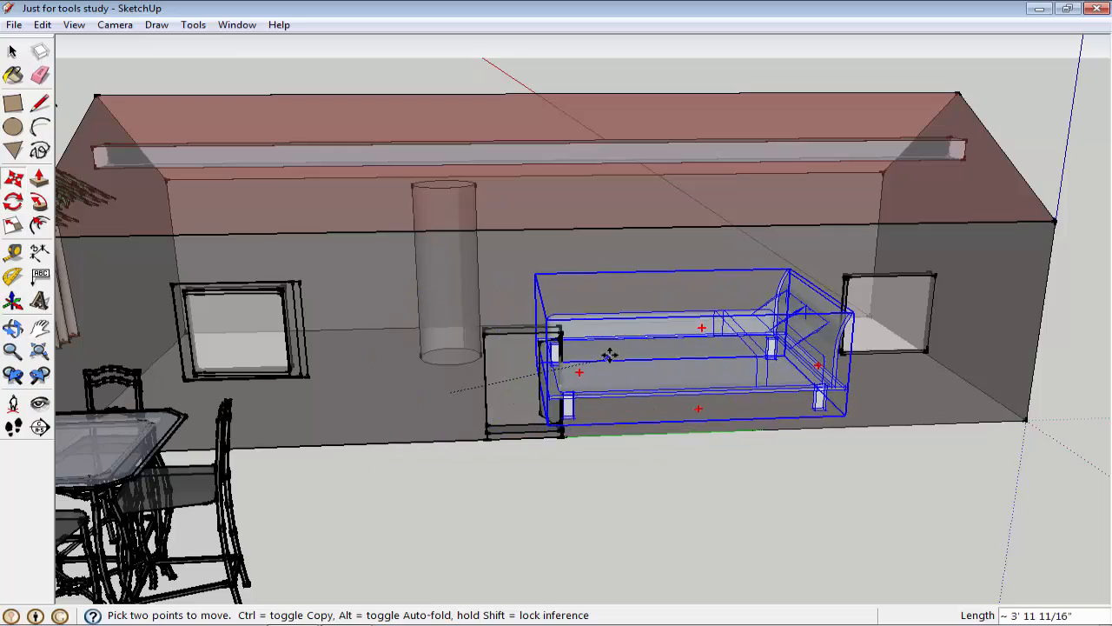
pyautogui.click(656, 344)
pyautogui.click(13, 51)
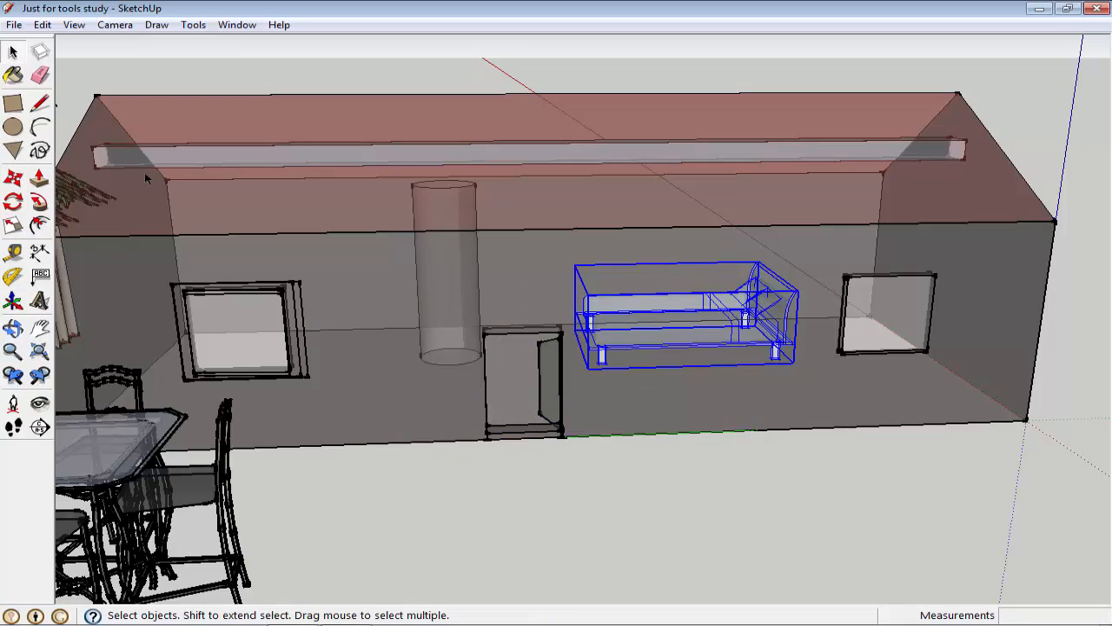
# - Check the bed's position from behind the house and start moving it from its spot outside the back wall
pyautogui.click(14, 328)
pyautogui.moveTo(284, 270); pyautogui.dragTo(545, 381)
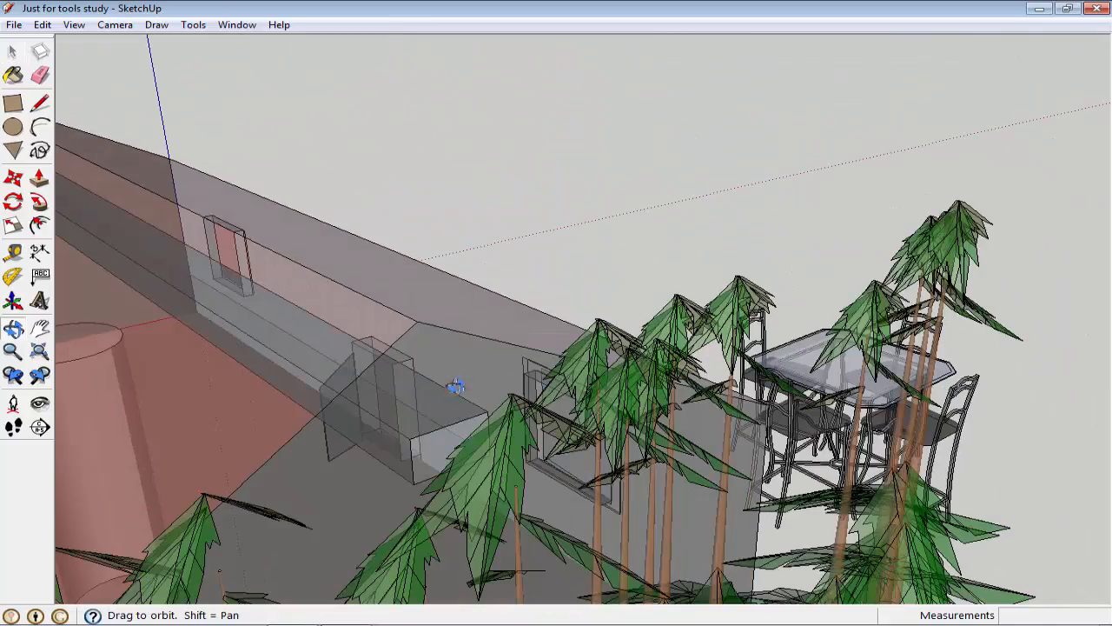
pyautogui.keyDown('shift'); pyautogui.moveTo(456, 387); pyautogui.dragTo(623, 224); pyautogui.keyUp('shift')
pyautogui.moveTo(275, 586); pyautogui.dragTo(613, 327)
pyautogui.moveTo(280, 397); pyautogui.dragTo(731, 349)
pyautogui.moveTo(504, 404); pyautogui.dragTo(620, 414)
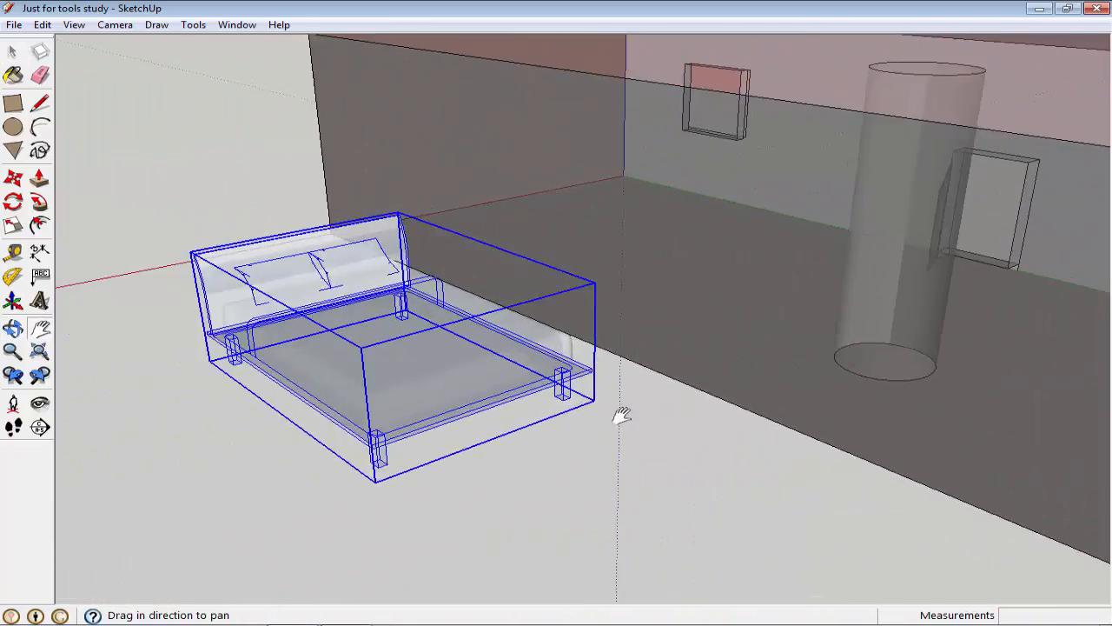
pyautogui.press('m')
pyautogui.click(504, 375)
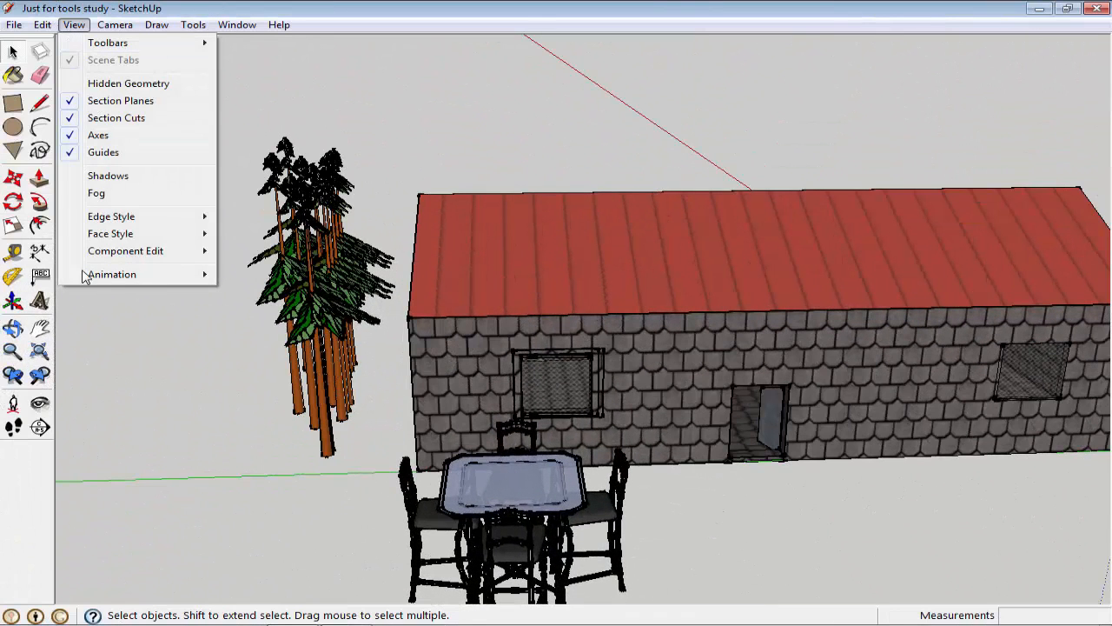
pyautogui.moveTo(108, 223)
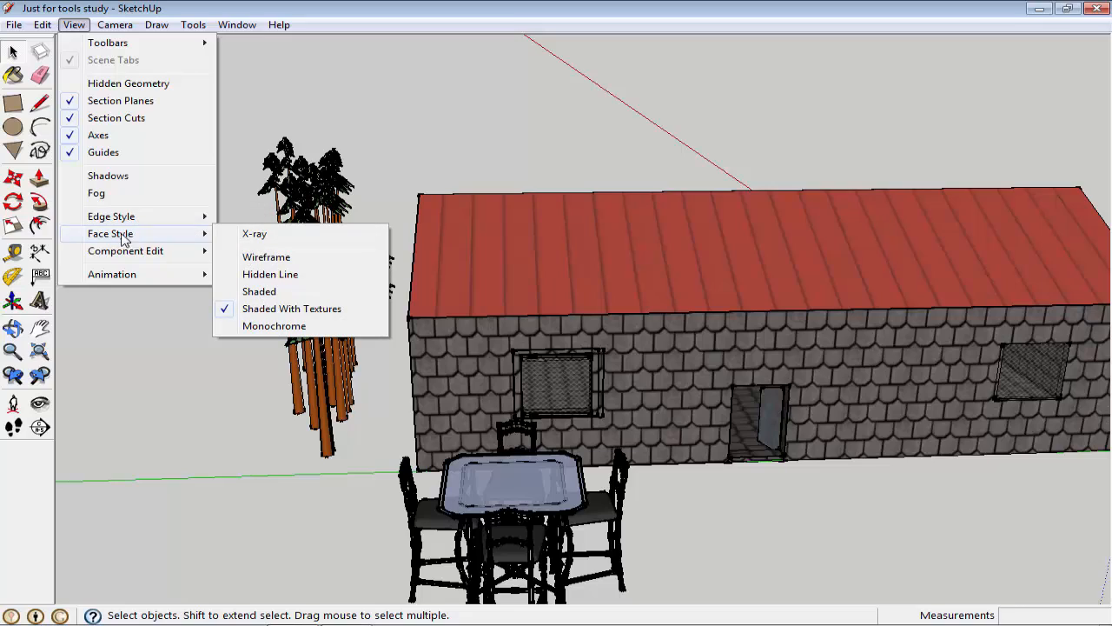
pyautogui.moveTo(279, 25)
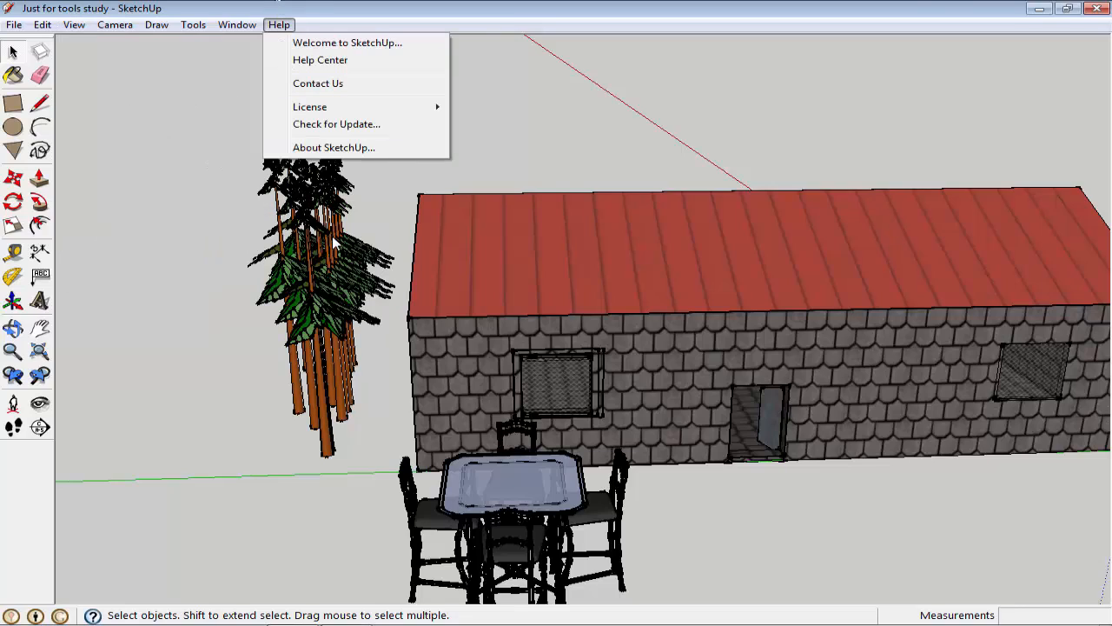